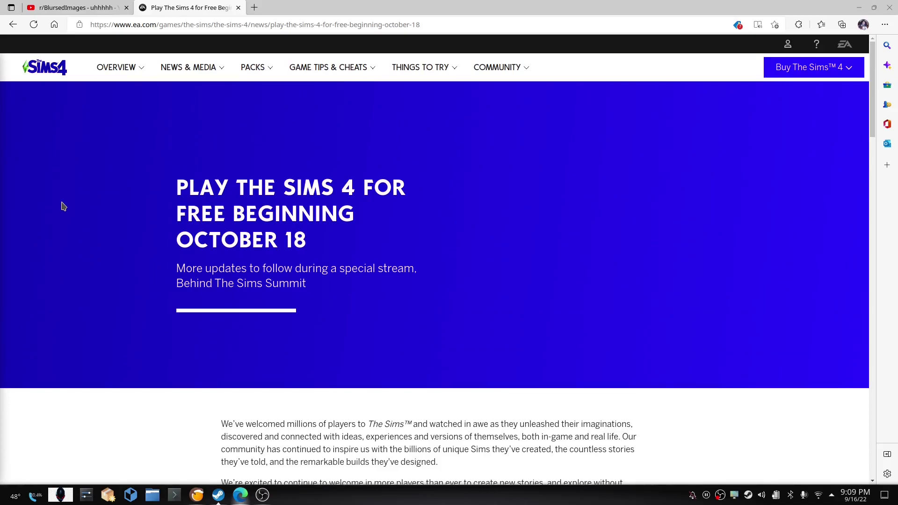
pyautogui.scroll(-2, 61, 205)
pyautogui.scroll(-2, 61, 206)
pyautogui.scroll(-2, 62, 205)
pyautogui.scroll(-3, 62, 205)
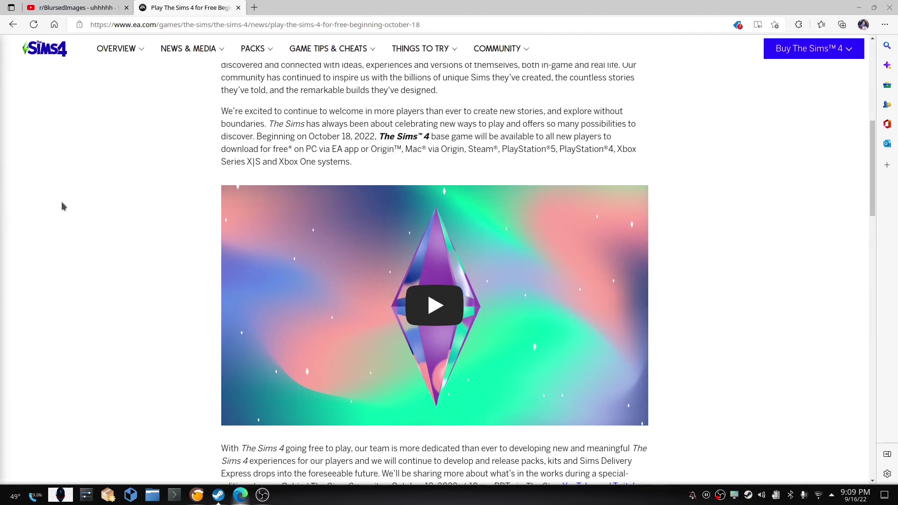
pyautogui.scroll(3, 61, 206)
pyautogui.scroll(2, 61, 205)
pyautogui.scroll(2, 61, 205)
pyautogui.scroll(2, 61, 206)
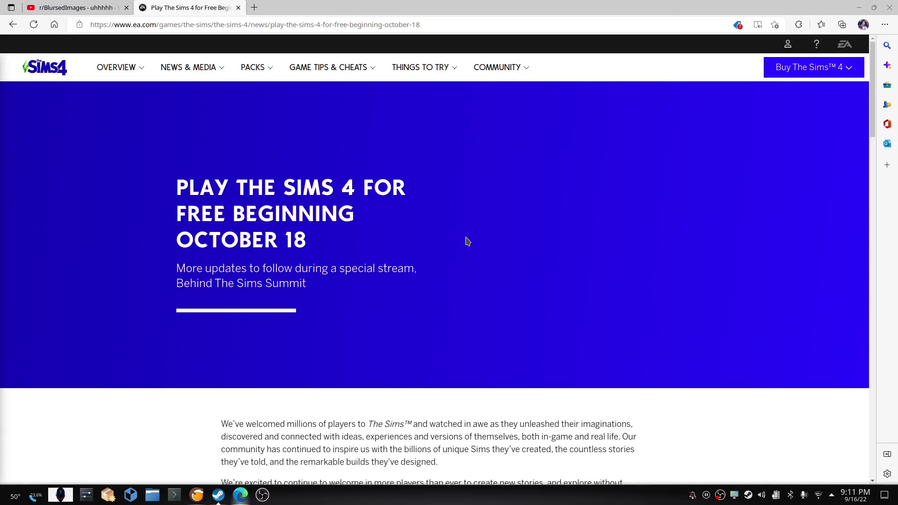
pyautogui.scroll(-3, 476, 238)
pyautogui.scroll(-3, 475, 238)
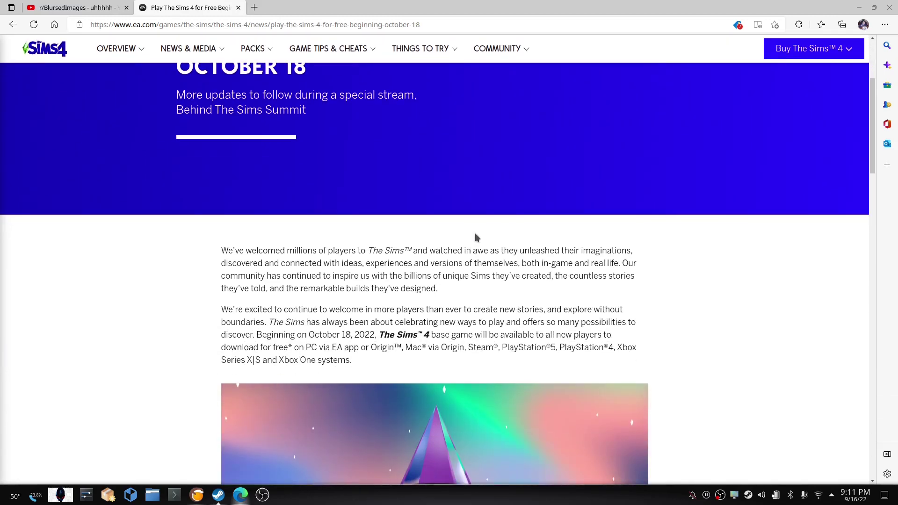
pyautogui.scroll(-3, 475, 238)
pyautogui.scroll(-4, 475, 238)
pyautogui.scroll(-2, 477, 238)
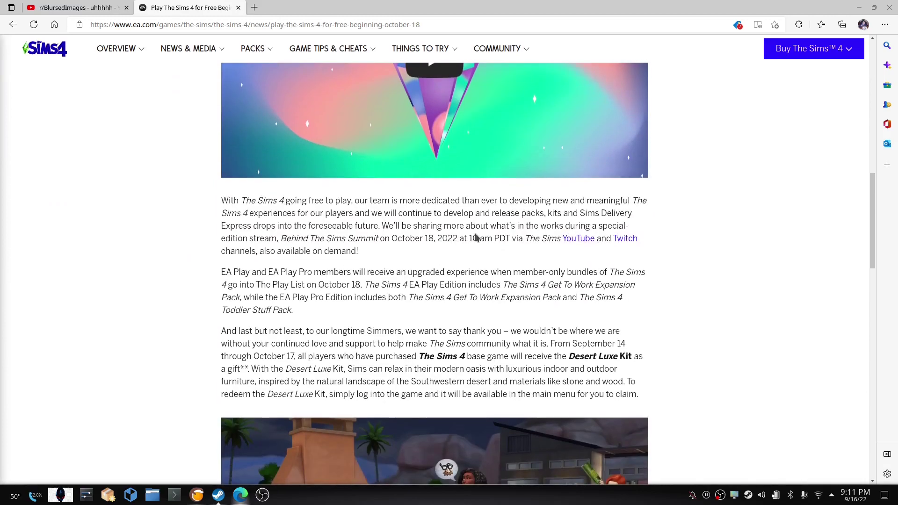
pyautogui.scroll(-2, 476, 238)
pyautogui.scroll(-3, 138, 215)
pyautogui.scroll(-2, 138, 215)
pyautogui.scroll(-3, 138, 215)
pyautogui.scroll(-2, 138, 215)
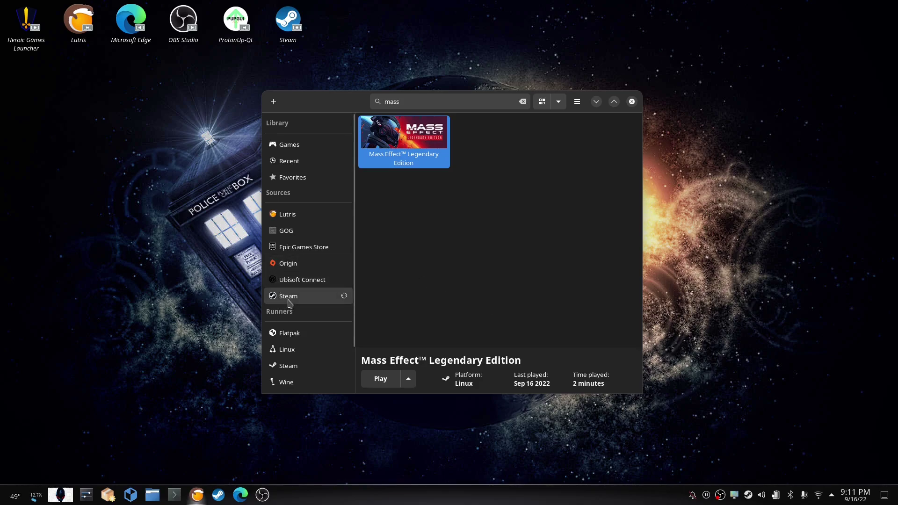
# Replace the Lutris library search 'mass' with 'sim' and select The Sims 4.
pyautogui.click(480, 101)
pyautogui.press('BackSpace')
pyautogui.press('BackSpace')
pyautogui.press('BackSpace')
pyautogui.write('sim')
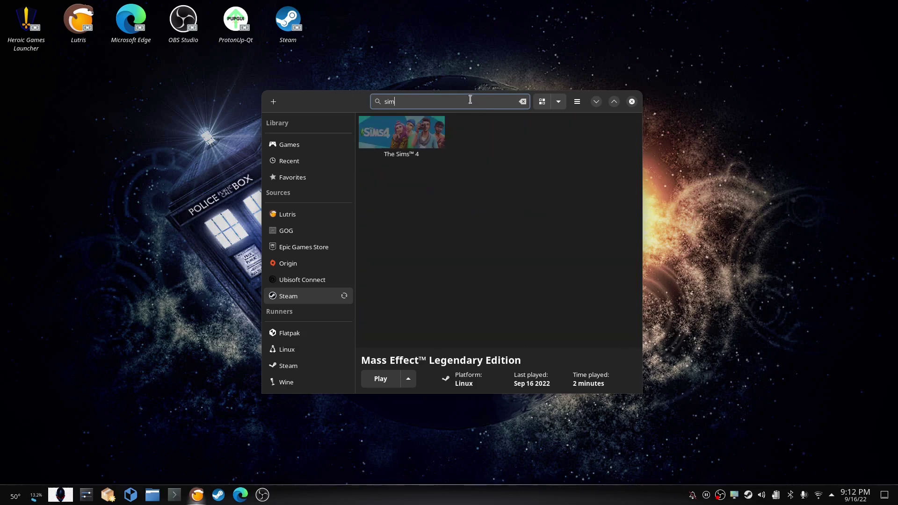
pyautogui.click(406, 136)
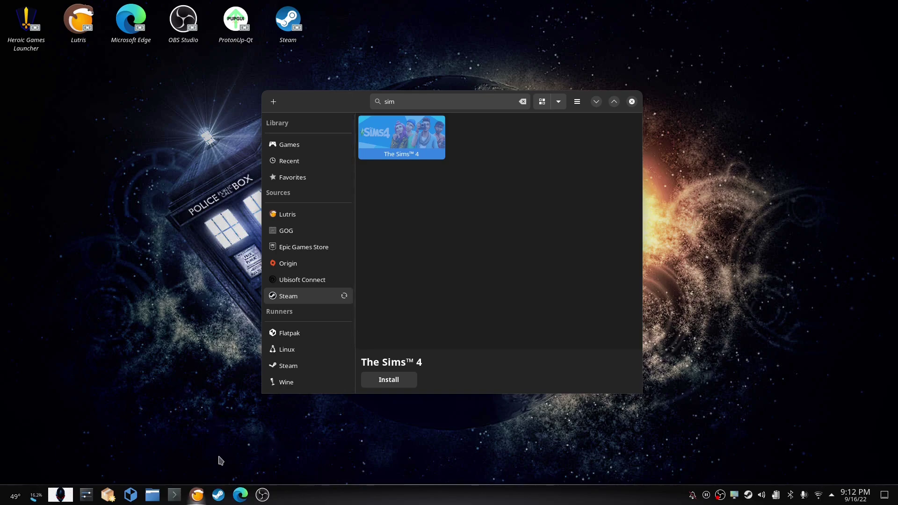
# Bring the Steam window showing The Sims 4 to the front.
pyautogui.click(218, 495)
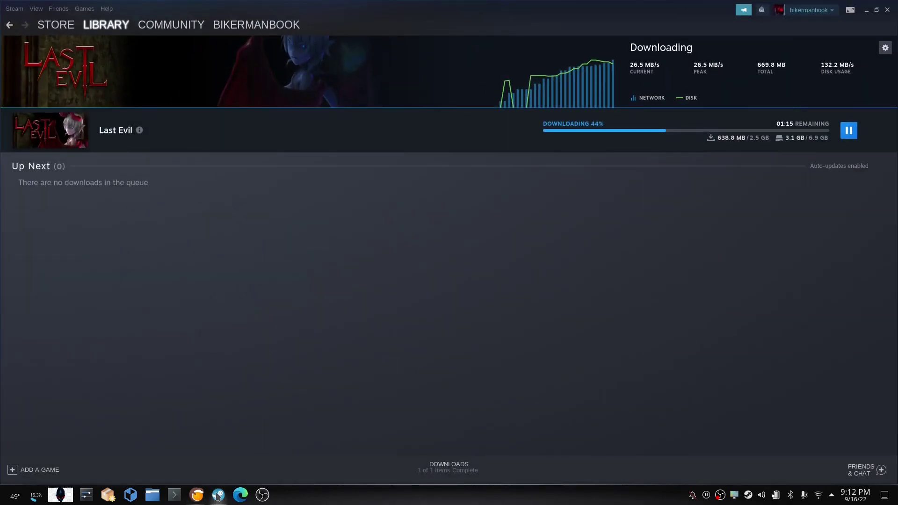
pyautogui.click(218, 496)
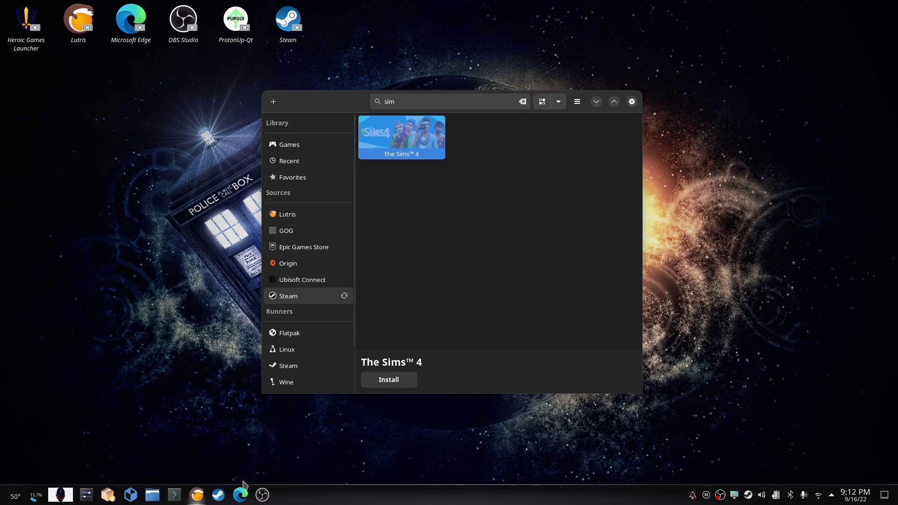
pyautogui.click(217, 496)
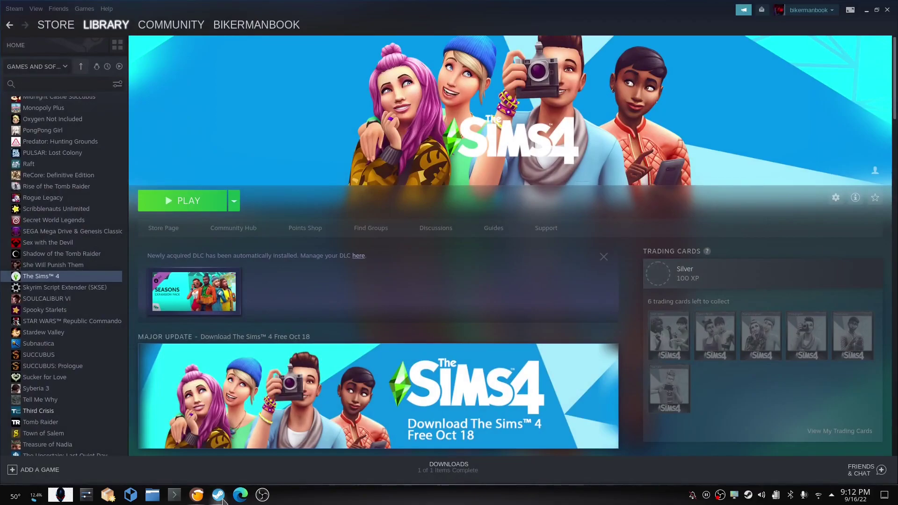
pyautogui.click(866, 11)
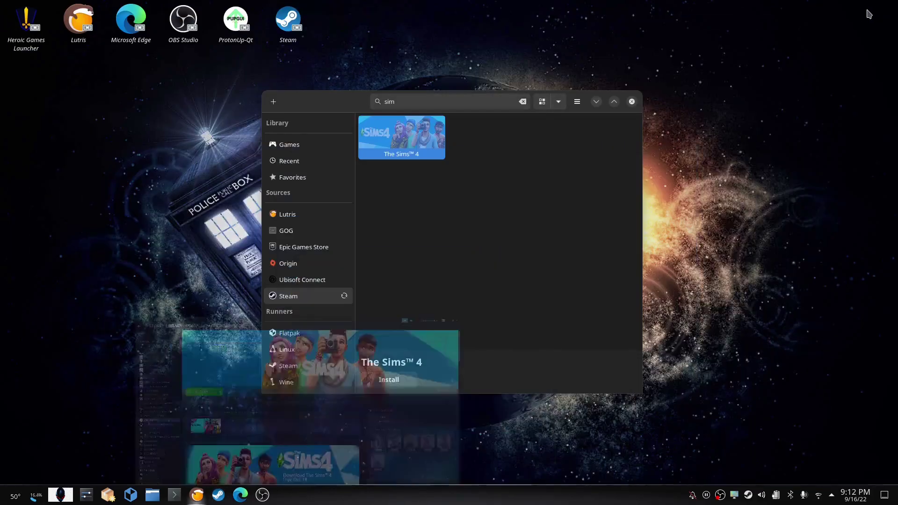
pyautogui.click(218, 495)
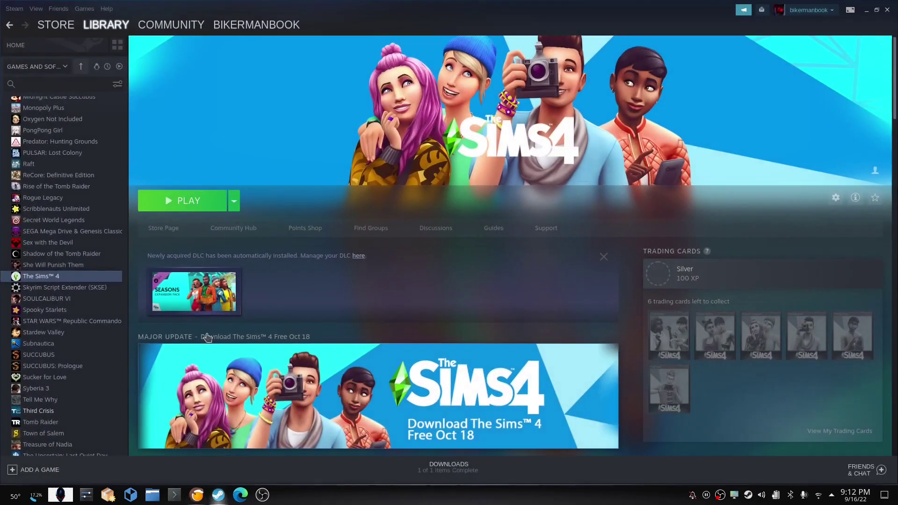
# Force GE-Proton7-28 in The Sims 4's Steam compatibility properties and minimize Steam.
pyautogui.rightClick(28, 276)
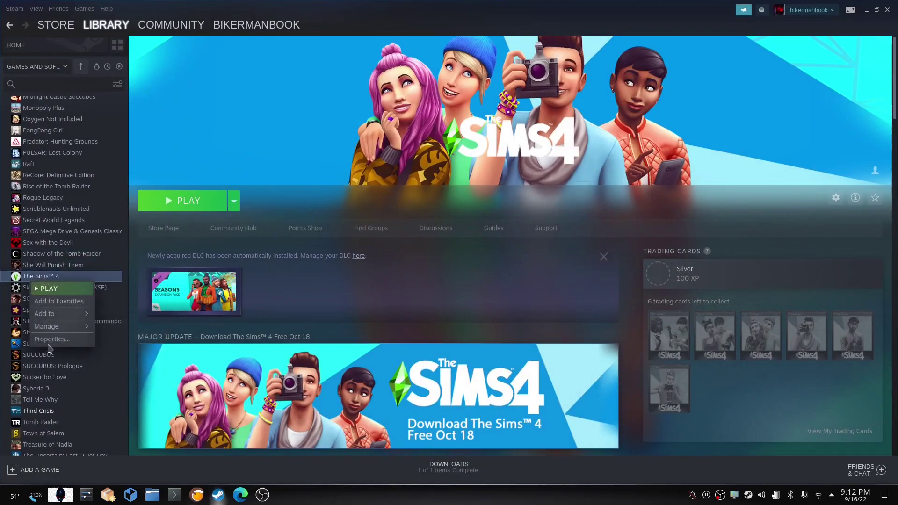
pyautogui.click(51, 339)
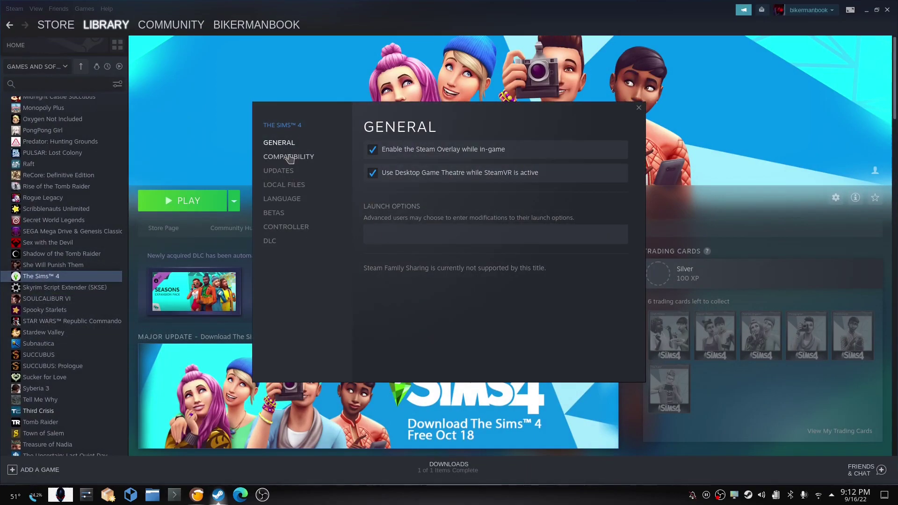
pyautogui.click(288, 157)
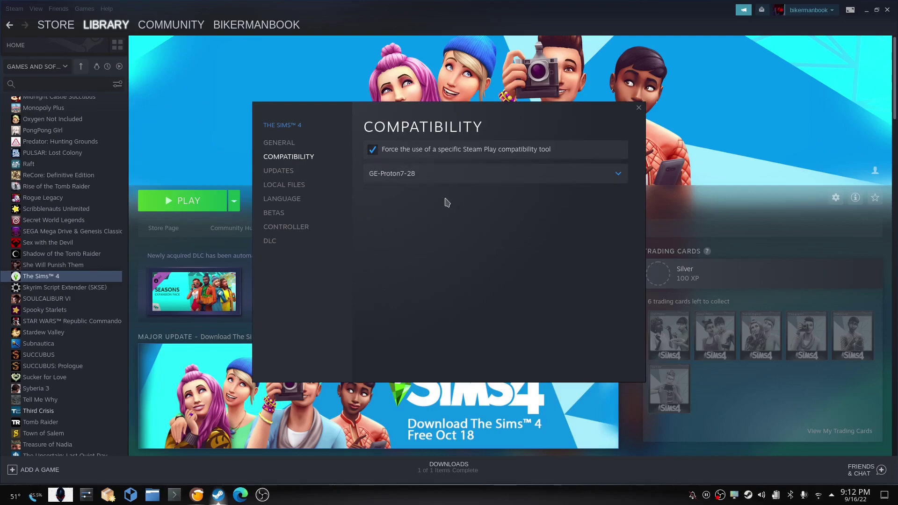
pyautogui.click(639, 110)
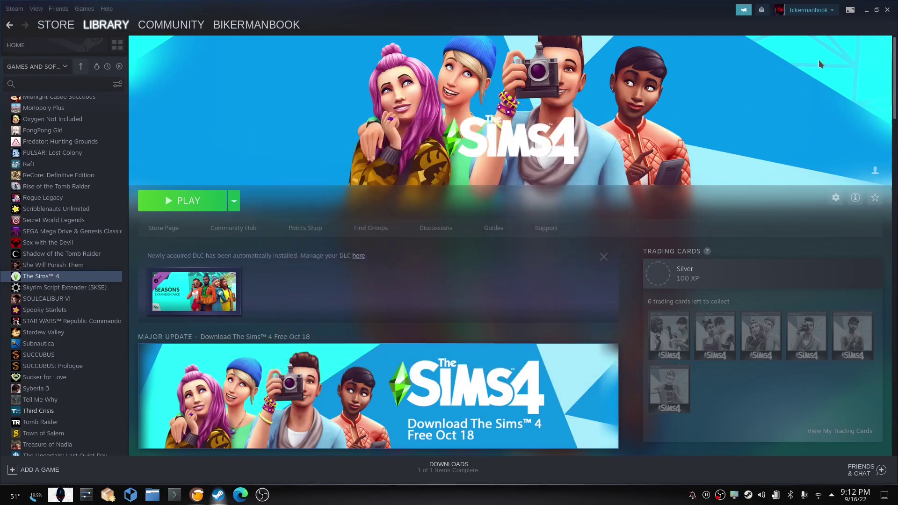
pyautogui.click(864, 11)
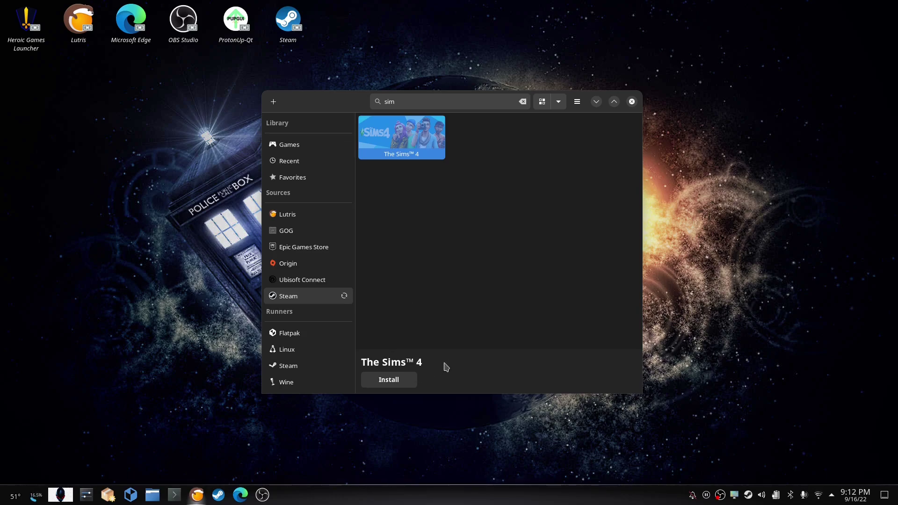
# Install The Sims 4 with the Steam installer and no shortcuts, then launch it.
pyautogui.click(405, 382)
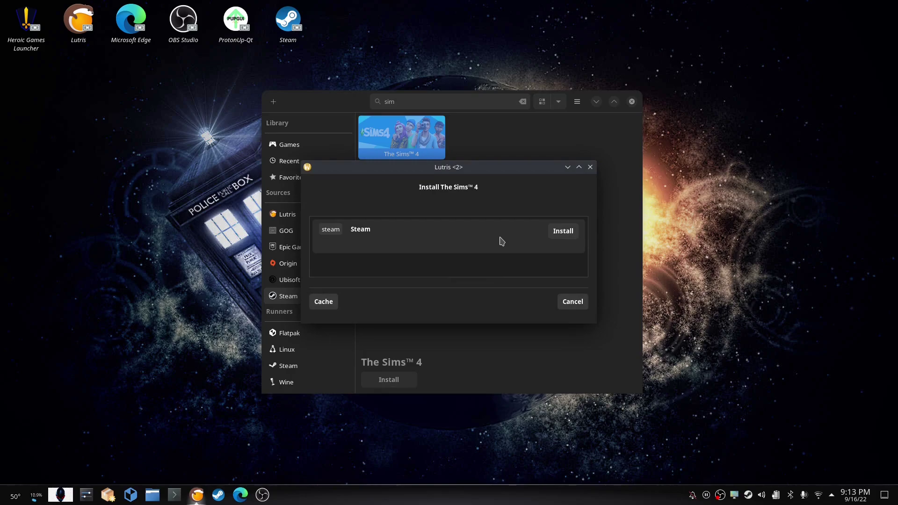
pyautogui.click(563, 231)
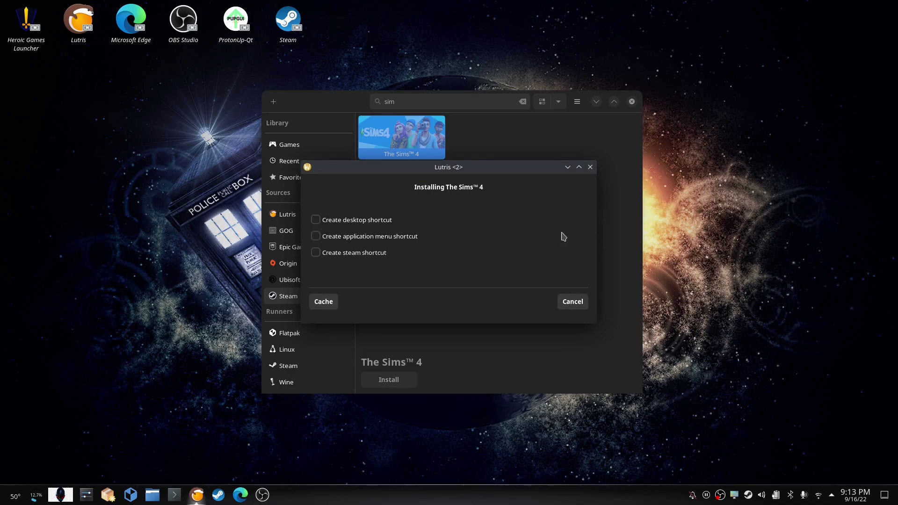
pyautogui.click(571, 302)
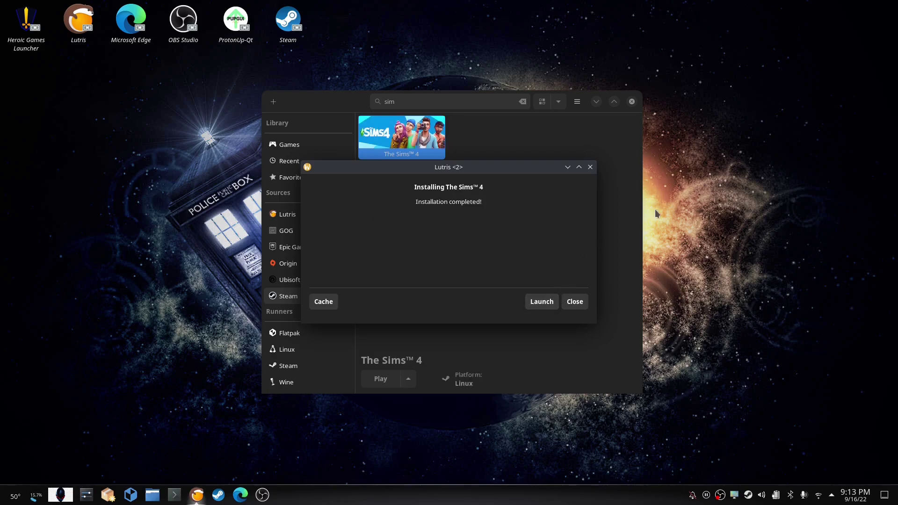
pyautogui.click(542, 301)
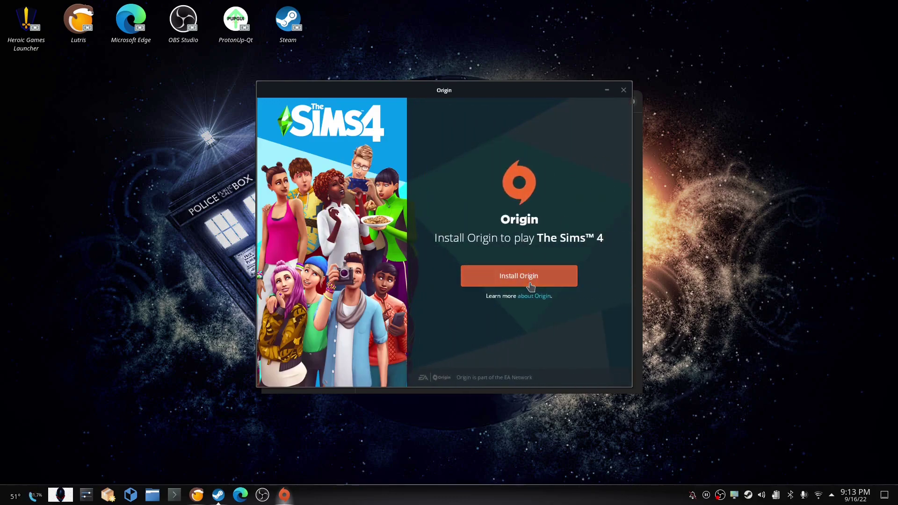
# Install Origin with desktop and start menu shortcuts unchecked and the EULA accepted.
pyautogui.click(519, 276)
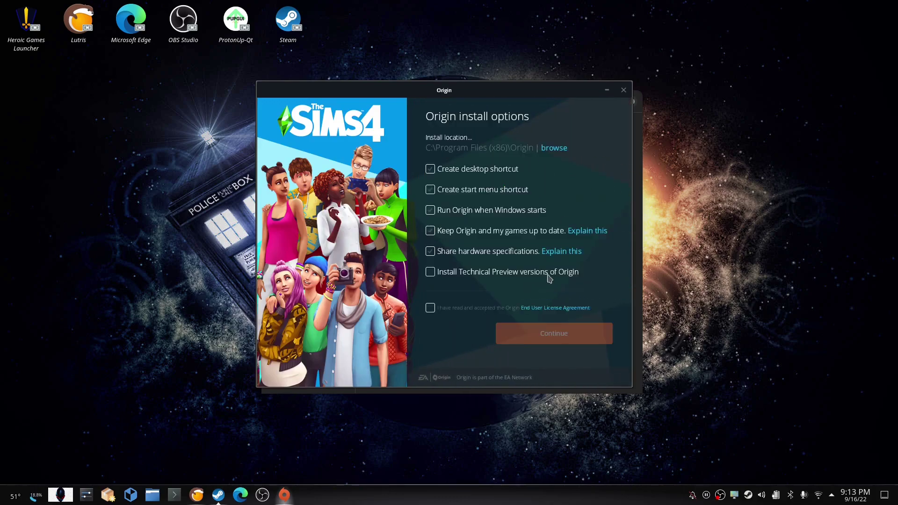
pyautogui.click(430, 168)
pyautogui.click(430, 189)
pyautogui.click(431, 308)
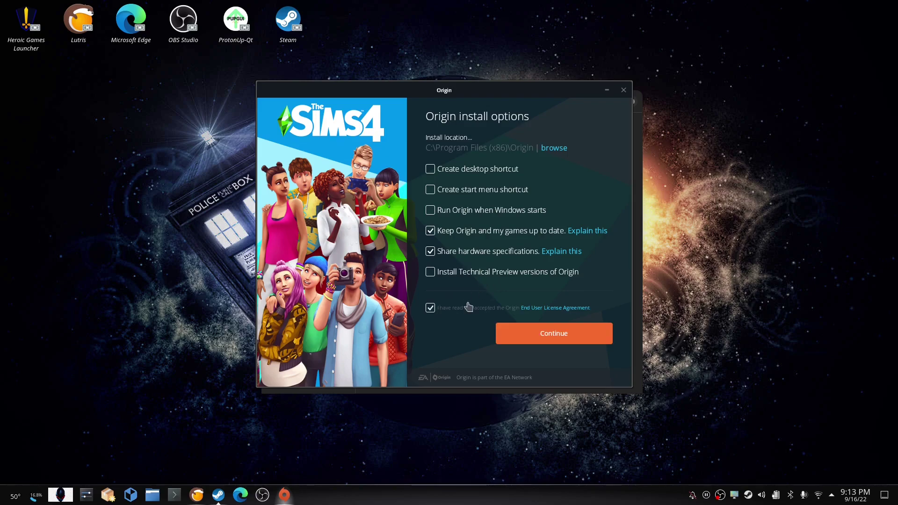
pyautogui.click(582, 341)
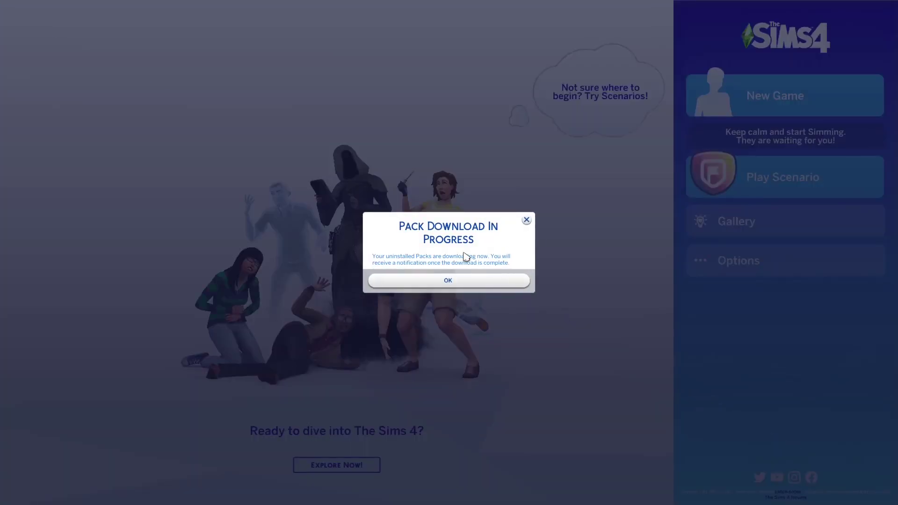
# Dismiss the Pack Download In Progress notice and lower the system volume.
pyautogui.click(465, 284)
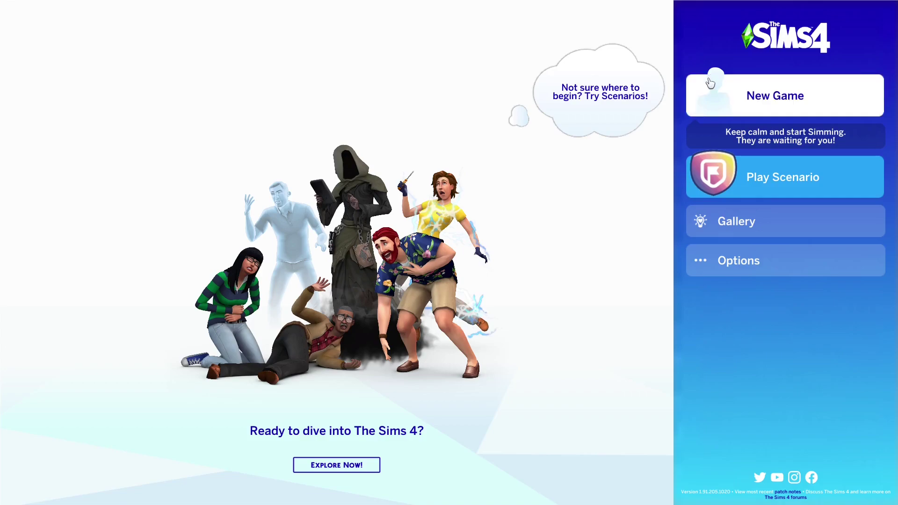
pyautogui.press('XF86AudioLowerVolume')
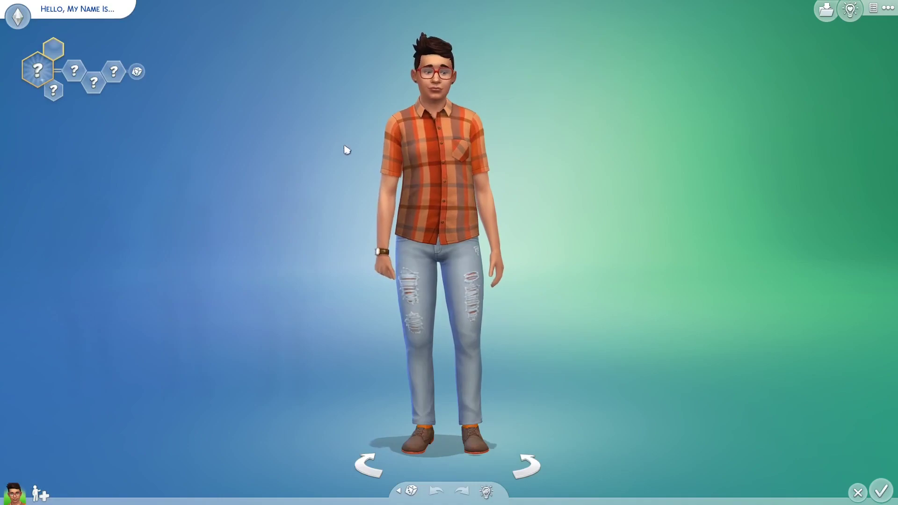
# Rotate the Sim to face away, then bring up the Leaving So Soon? dialog.
pyautogui.click(530, 467)
pyautogui.click(369, 465)
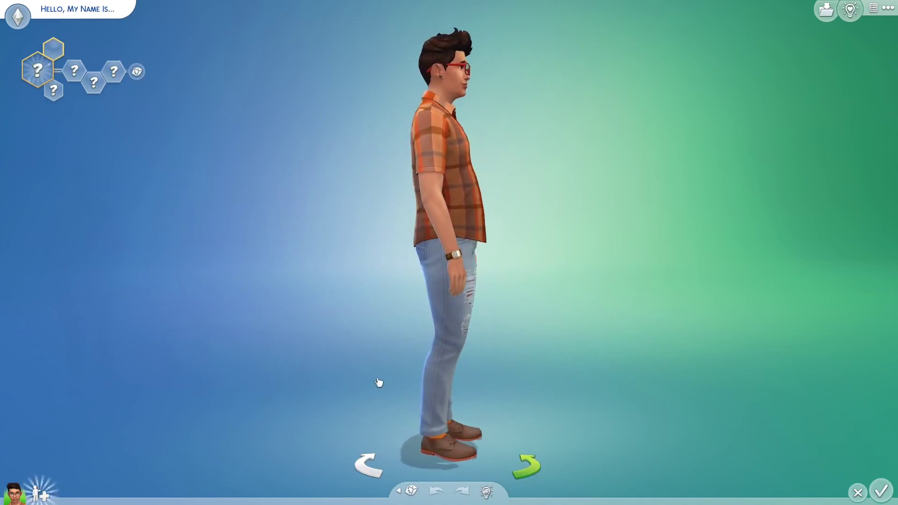
pyautogui.moveTo(376, 376); pyautogui.dragTo(537, 389)
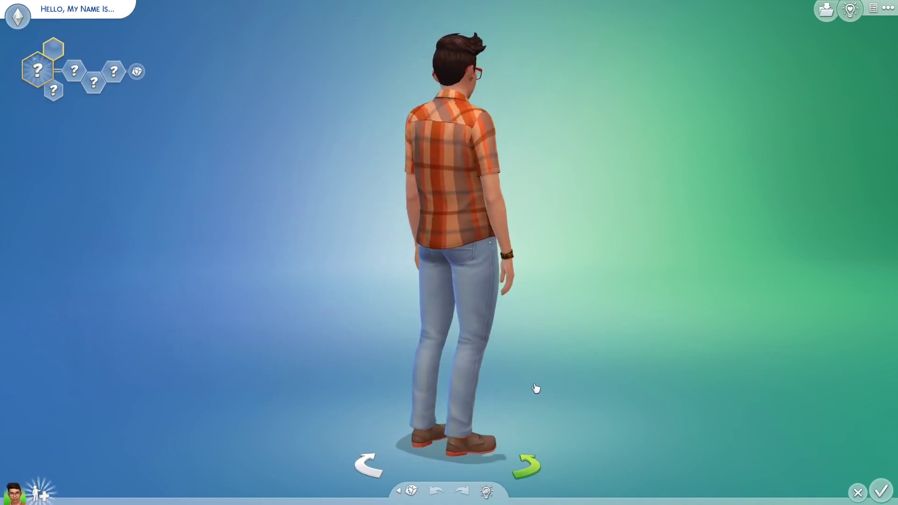
pyautogui.click(858, 492)
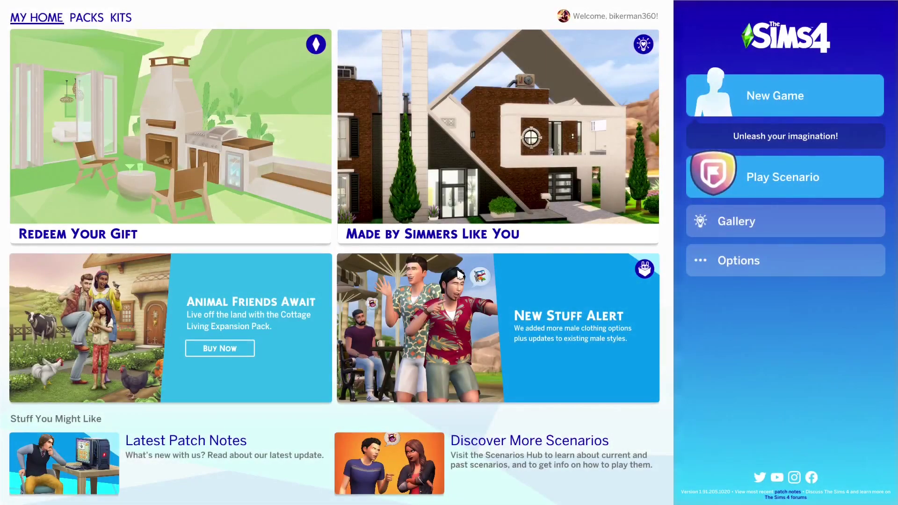
# Turn on Laptop Mode in Game Options, declining the game restart.
pyautogui.click(745, 274)
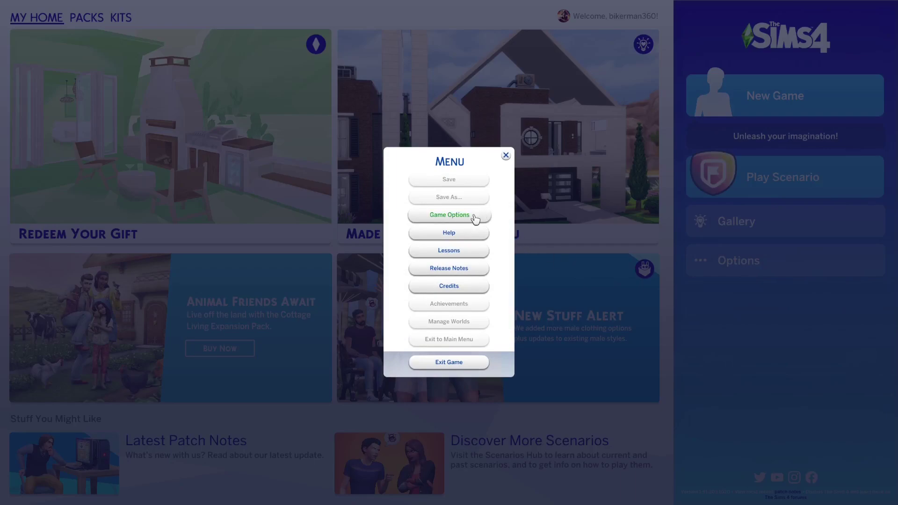
pyautogui.click(449, 215)
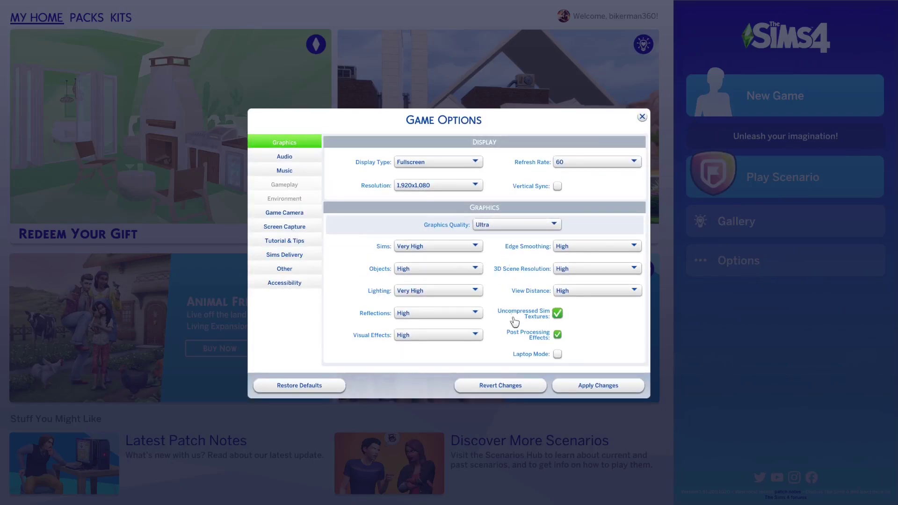
pyautogui.click(557, 354)
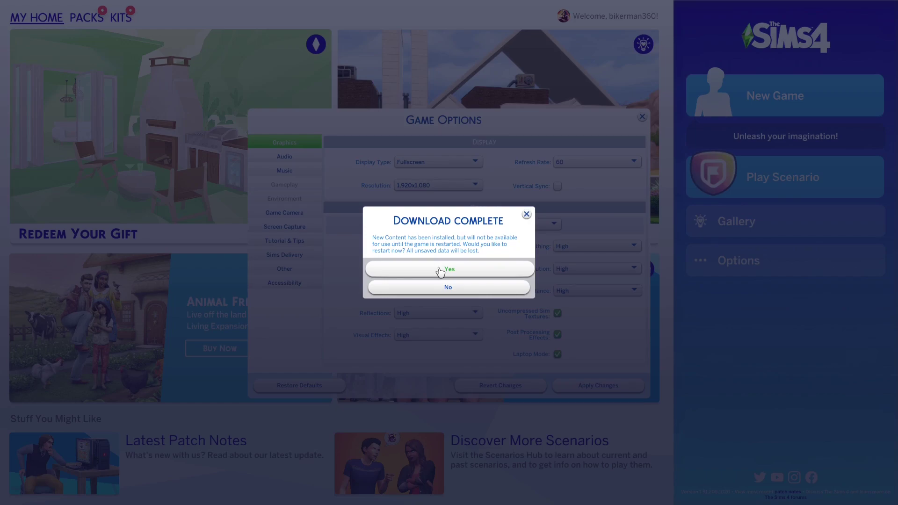
pyautogui.click(439, 271)
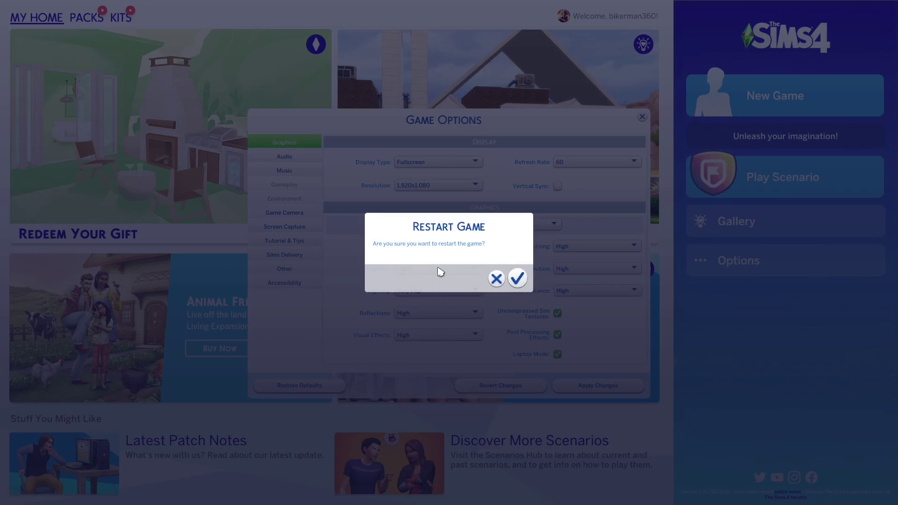
pyautogui.click(495, 279)
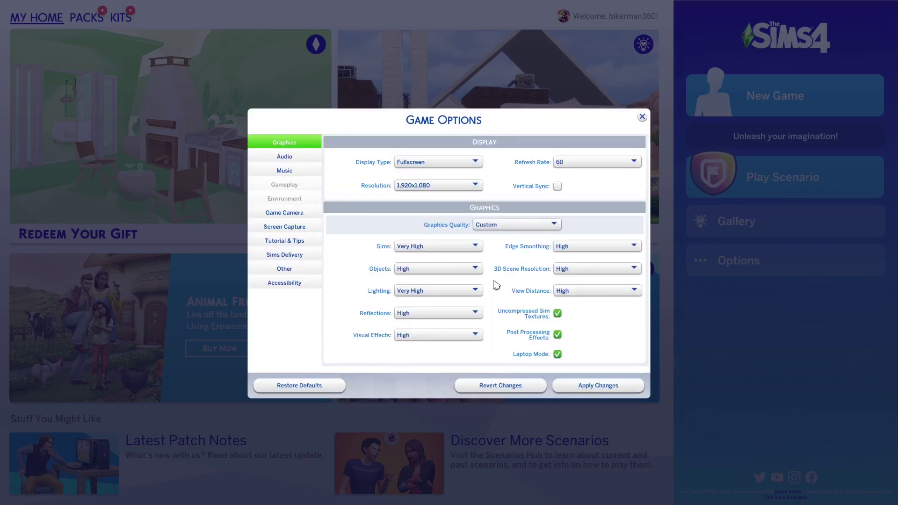
# Commit the Game Options changes, recheck the options, then choose Exit Game.
pyautogui.click(641, 118)
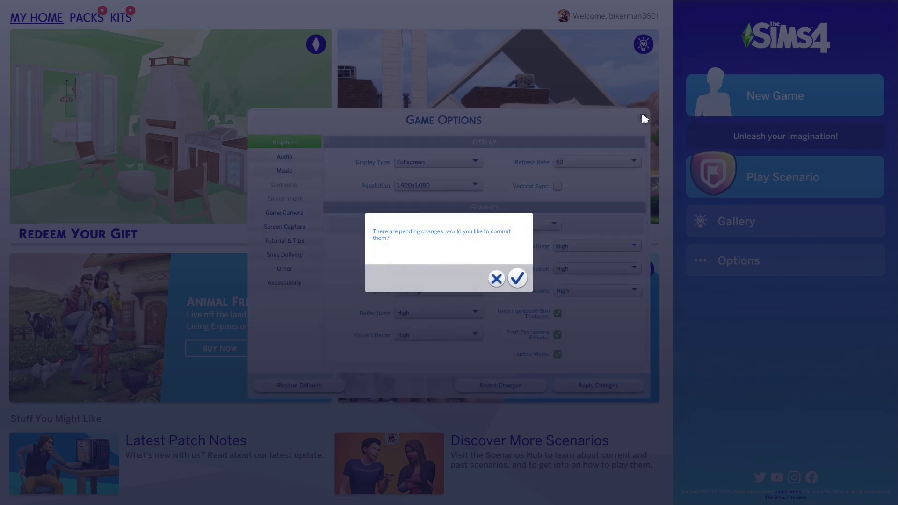
pyautogui.click(517, 279)
pyautogui.click(525, 284)
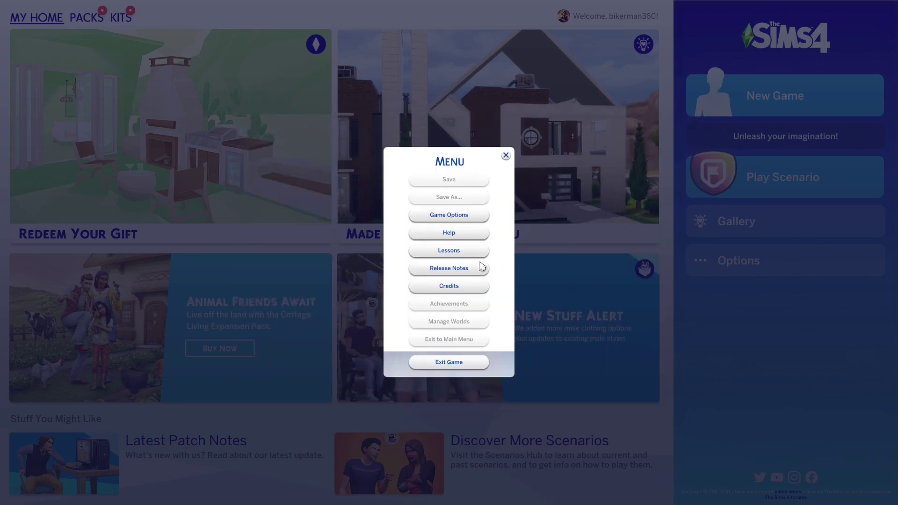
pyautogui.click(466, 218)
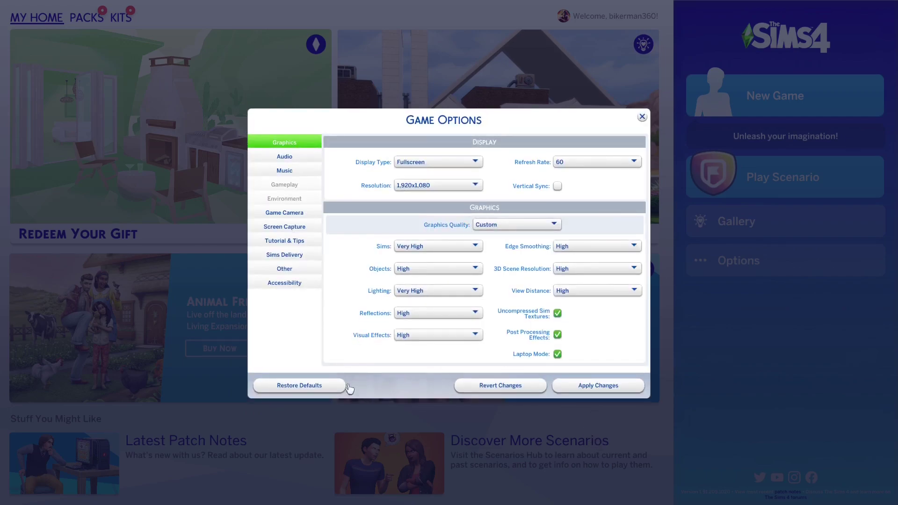
pyautogui.click(642, 118)
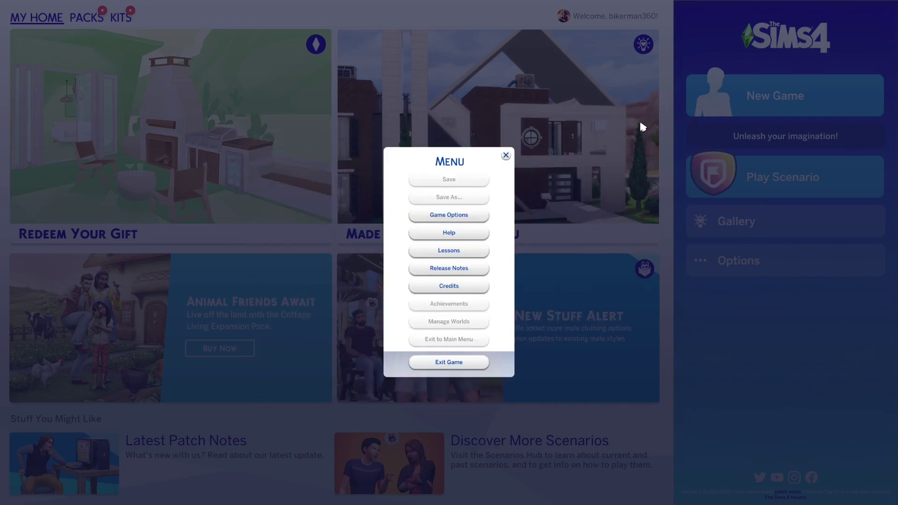
pyautogui.click(449, 362)
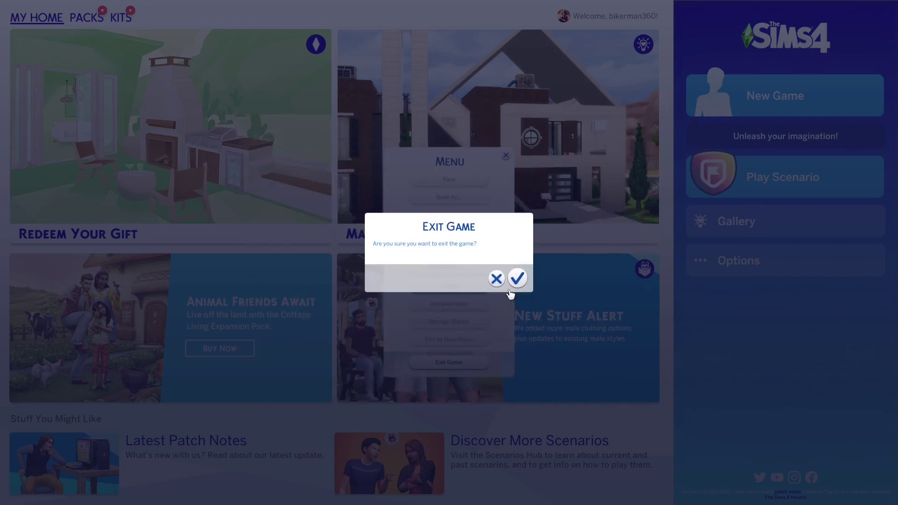
# Confirm Exit Game to close The Sims 4 and return to Lutris.
pyautogui.click(519, 279)
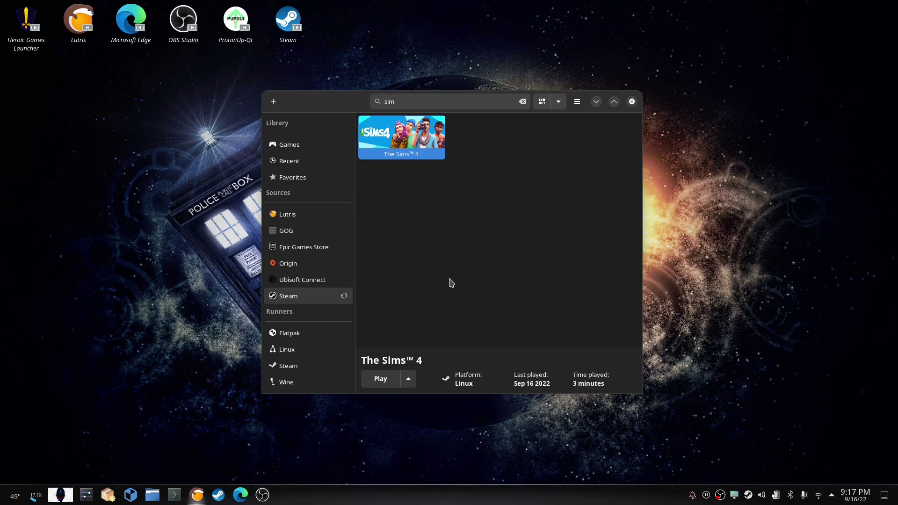
# Switch to Microsoft Edge and go to the Google home page.
pyautogui.click(241, 494)
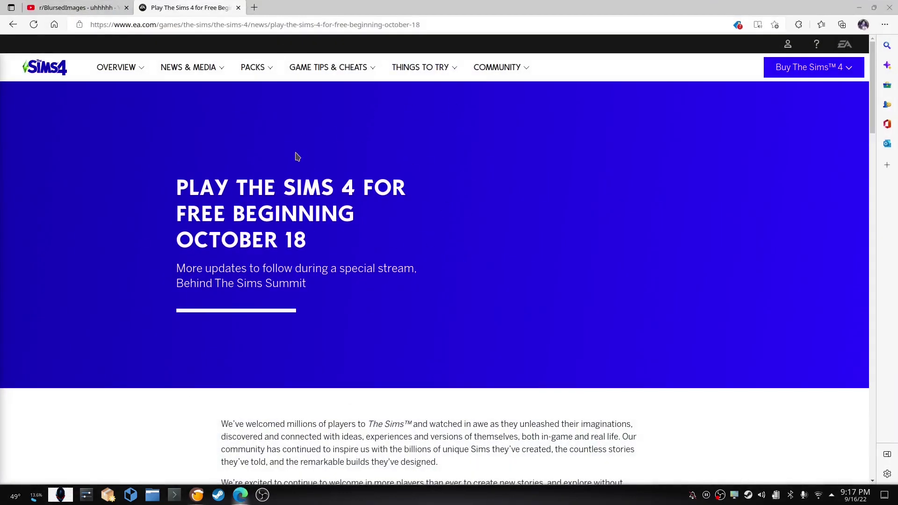
pyautogui.click(54, 24)
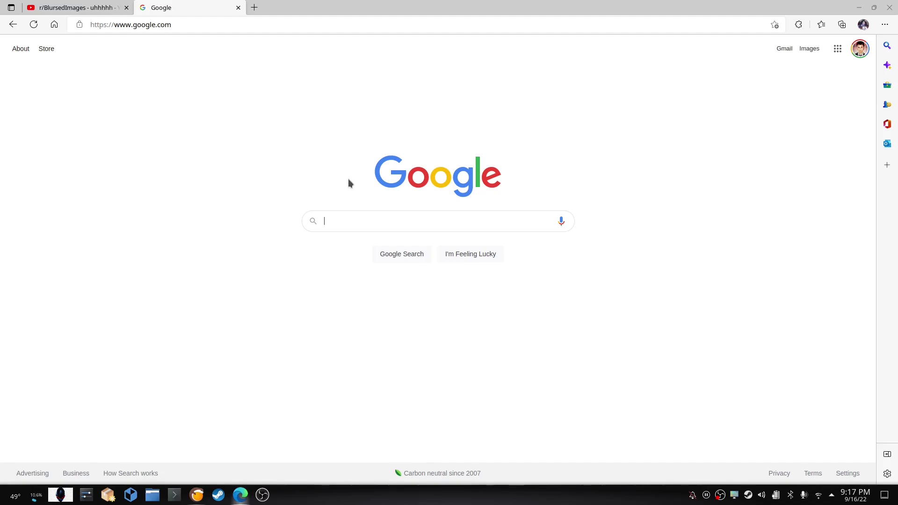
pyautogui.write('sim')
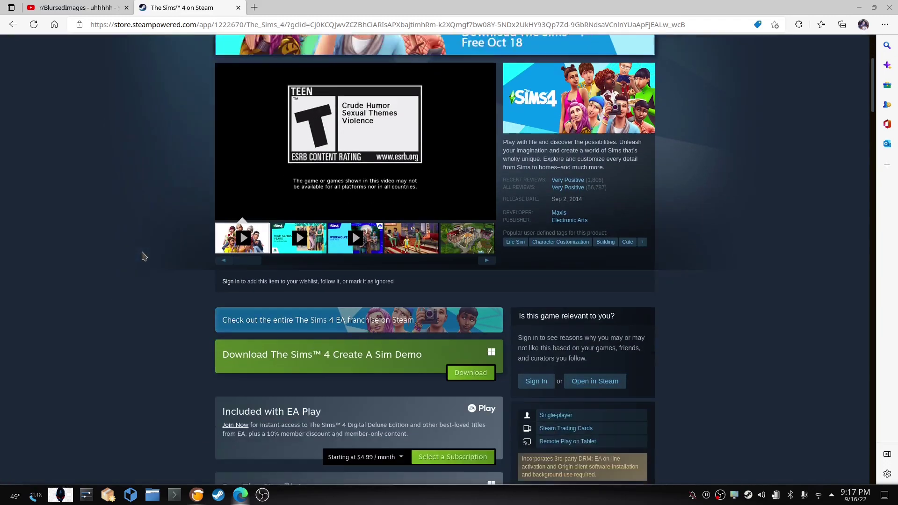
pyautogui.scroll(-3, 144, 257)
pyautogui.scroll(-4, 143, 256)
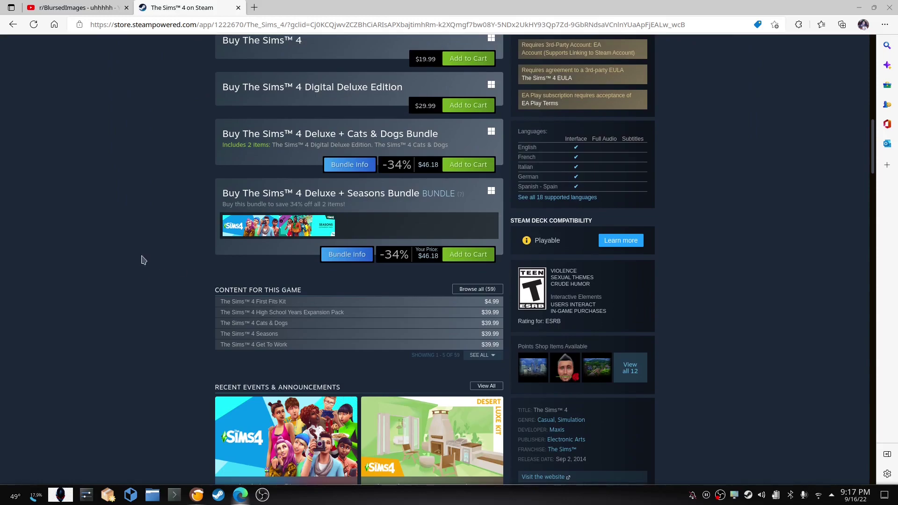
# Expand Content For This Game with SEE ALL to list all 59 DLC items.
pyautogui.click(495, 357)
pyautogui.scroll(-2, 121, 297)
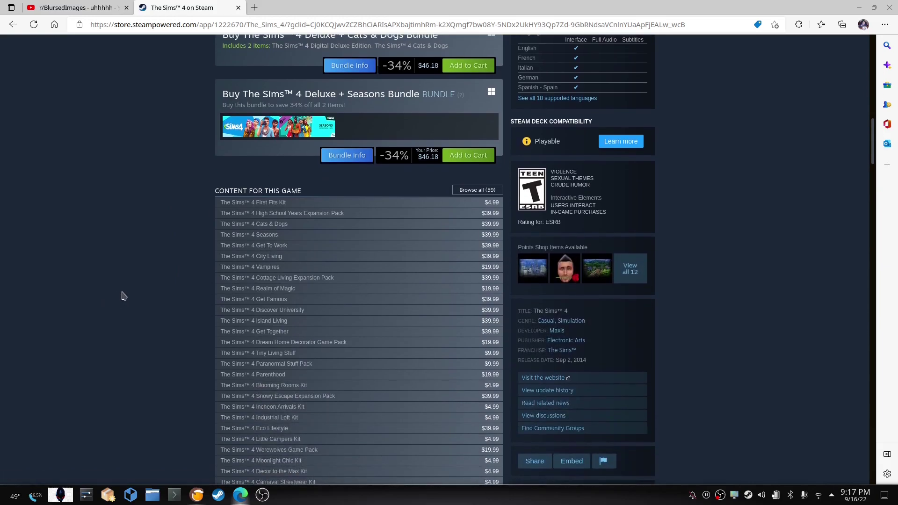
pyautogui.scroll(-2, 122, 296)
pyautogui.scroll(-3, 122, 297)
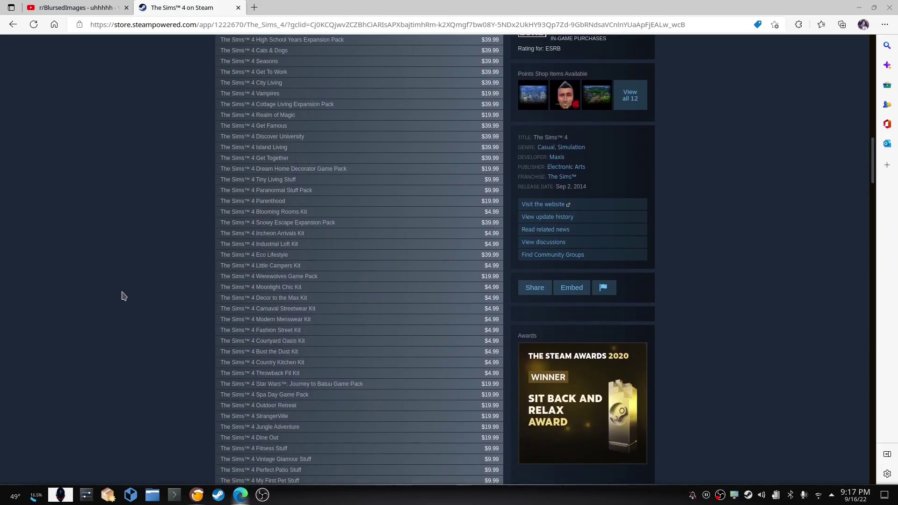
pyautogui.scroll(-1, 121, 296)
pyautogui.scroll(-1, 121, 296)
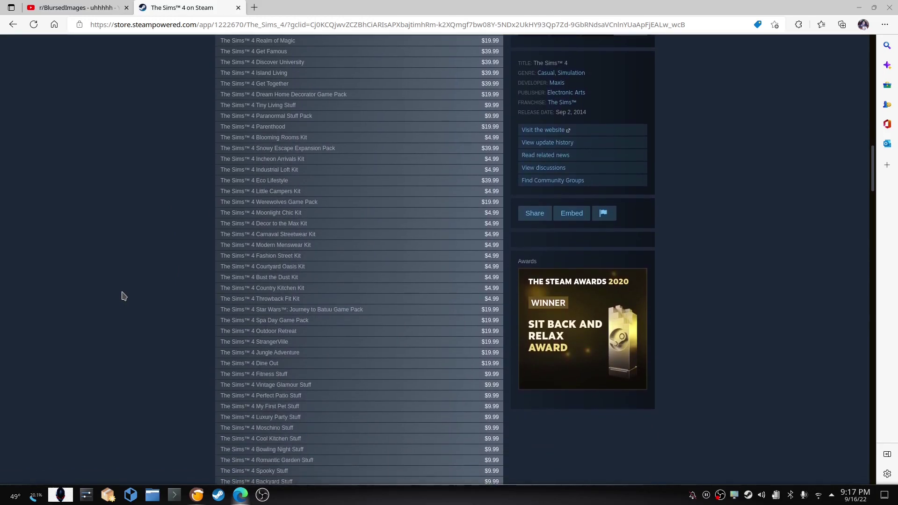
pyautogui.scroll(-2, 121, 296)
pyautogui.scroll(-1, 122, 296)
pyautogui.scroll(-2, 121, 296)
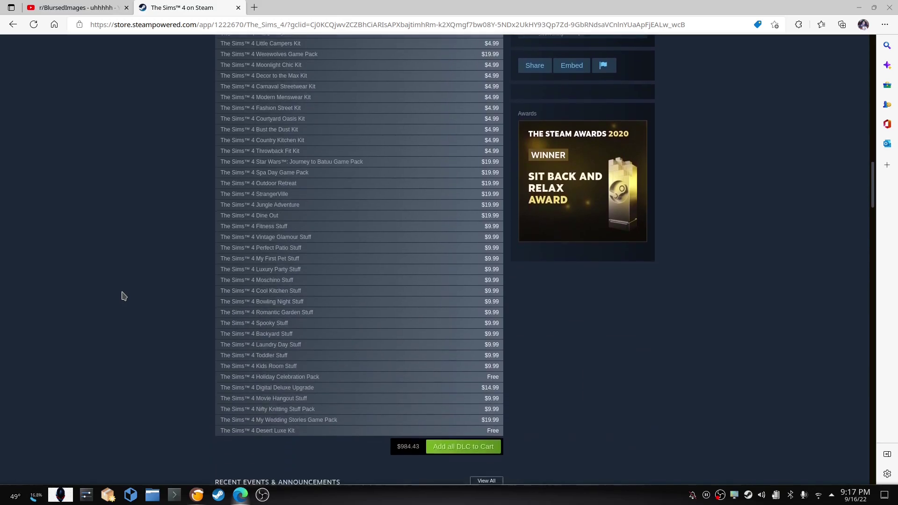
pyautogui.scroll(-2, 122, 296)
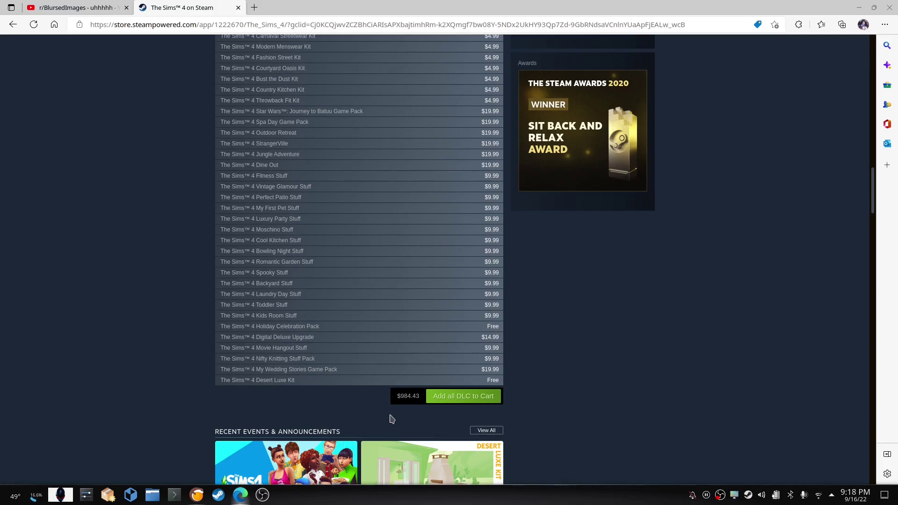
pyautogui.scroll(3, 379, 365)
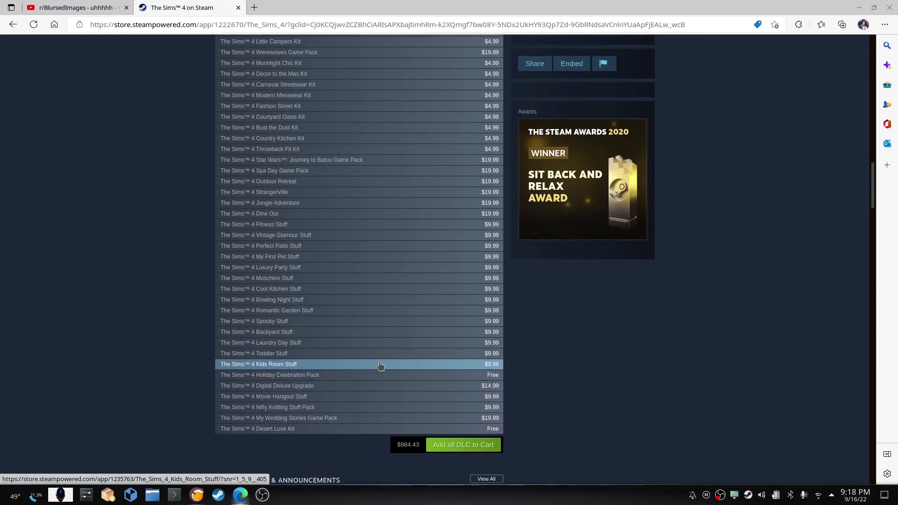
pyautogui.scroll(3, 380, 365)
pyautogui.scroll(2, 379, 365)
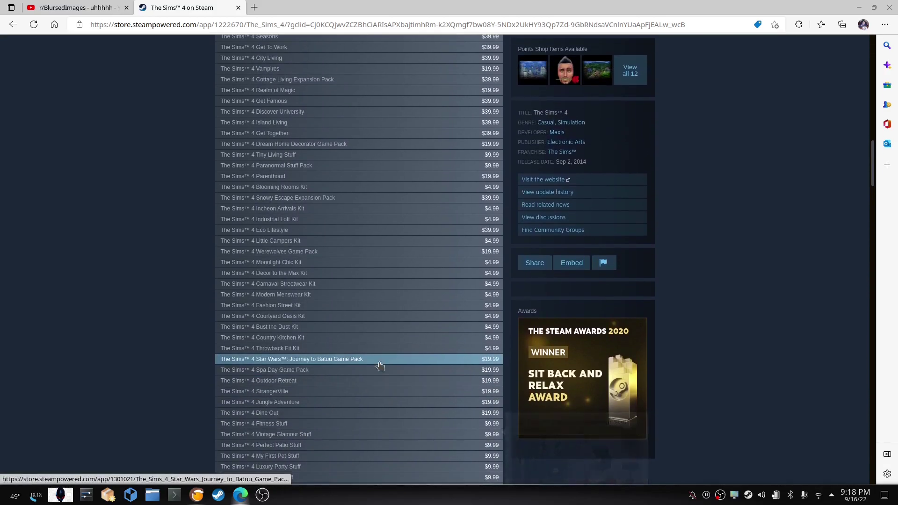
pyautogui.scroll(2, 380, 364)
pyautogui.scroll(1, 380, 365)
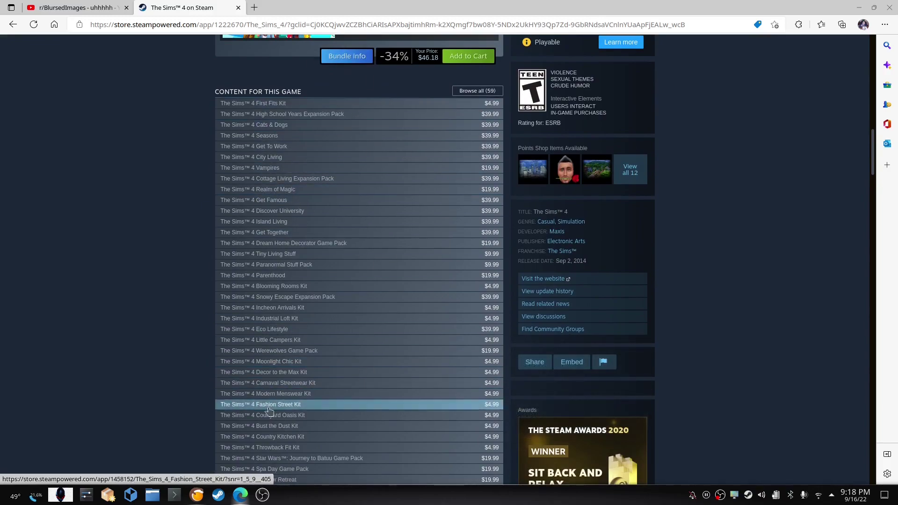
pyautogui.scroll(-1, 101, 240)
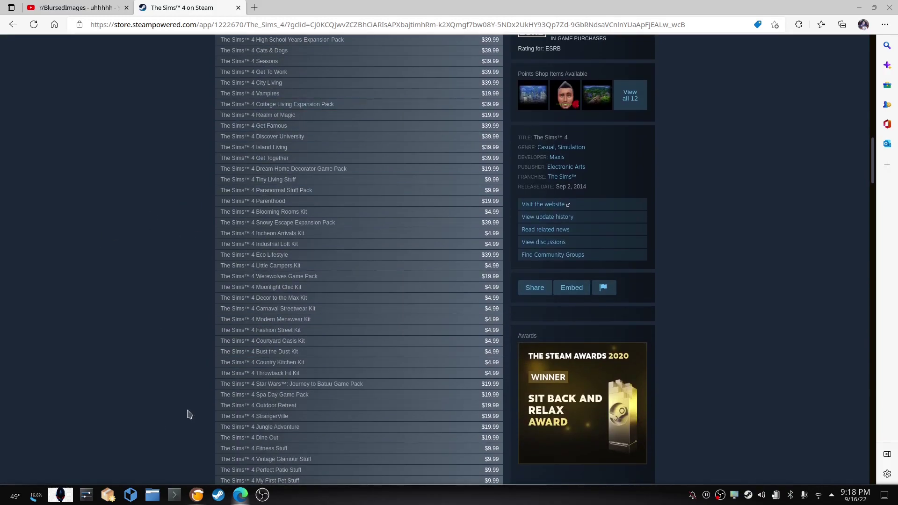
pyautogui.scroll(-2, 273, 290)
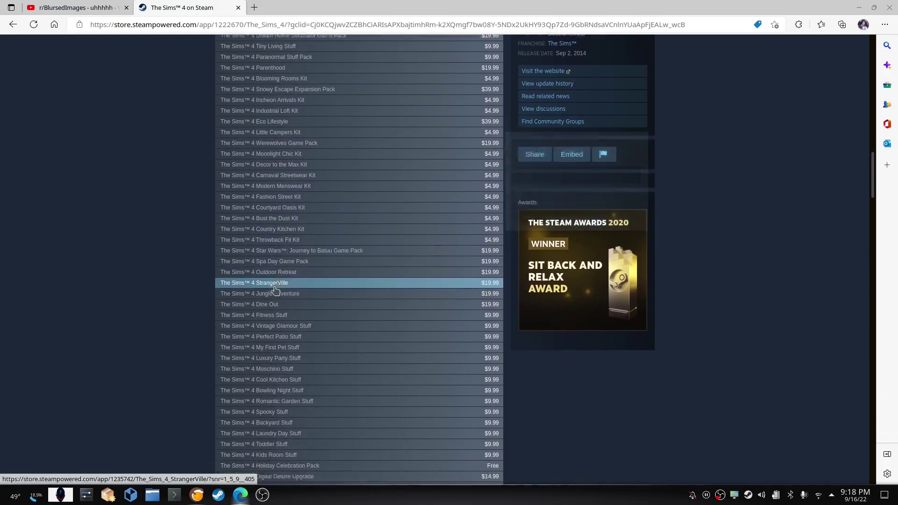
pyautogui.scroll(-2, 280, 315)
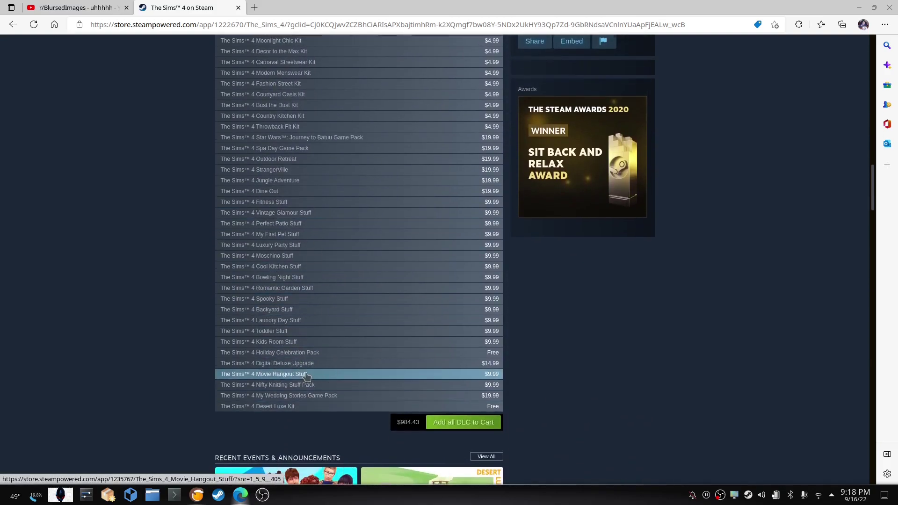
pyautogui.scroll(2, 295, 374)
pyautogui.scroll(3, 302, 376)
pyautogui.scroll(1, 307, 377)
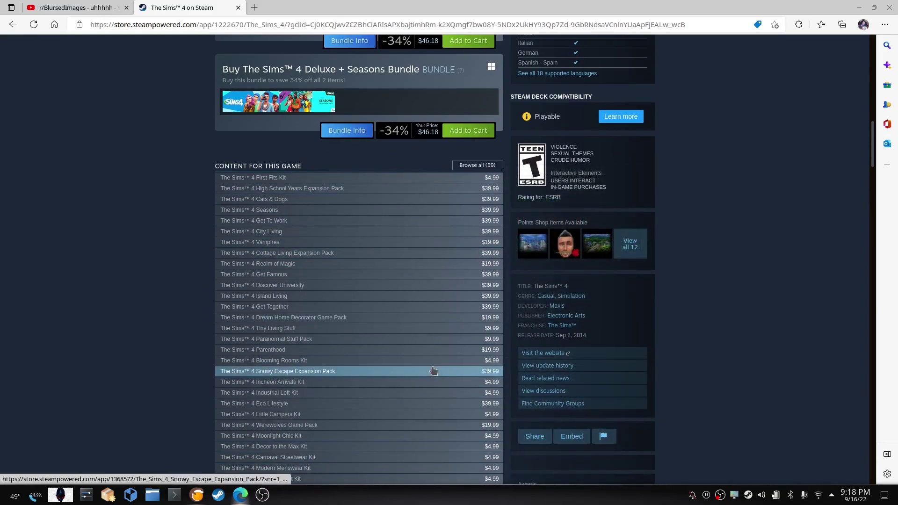
pyautogui.scroll(-1, 351, 373)
pyautogui.scroll(-1, 183, 277)
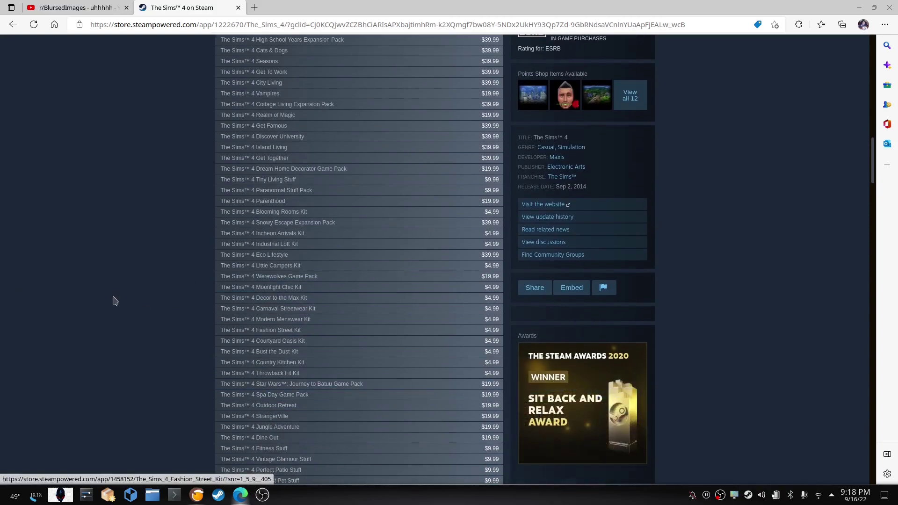
pyautogui.scroll(-2, 117, 301)
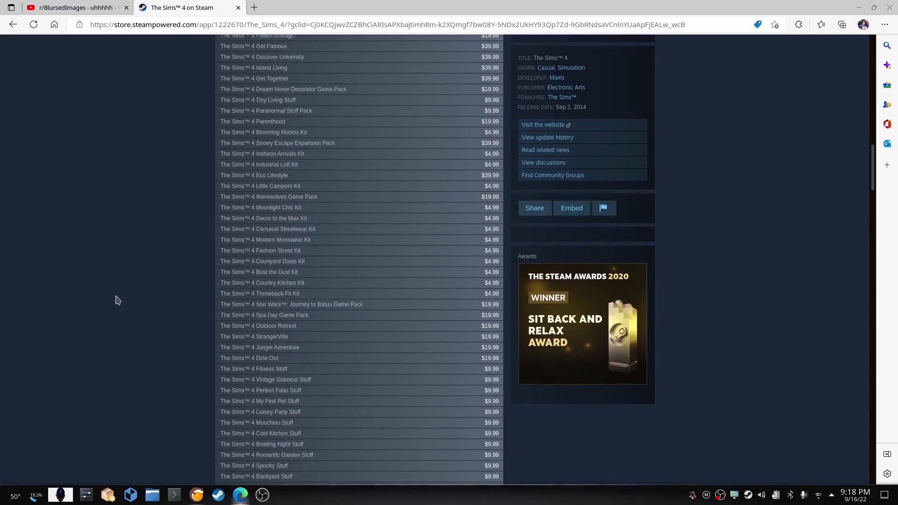
pyautogui.scroll(-1, 117, 300)
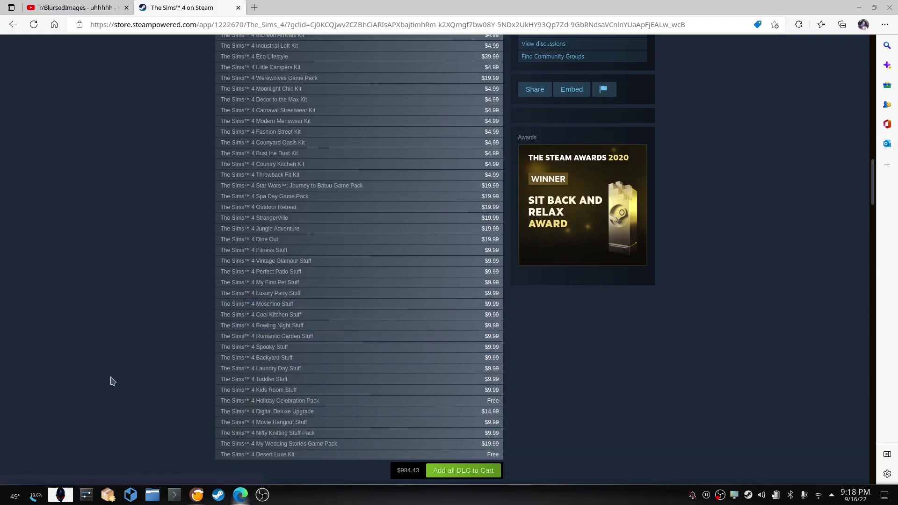
pyautogui.scroll(3, 110, 380)
pyautogui.scroll(2, 110, 382)
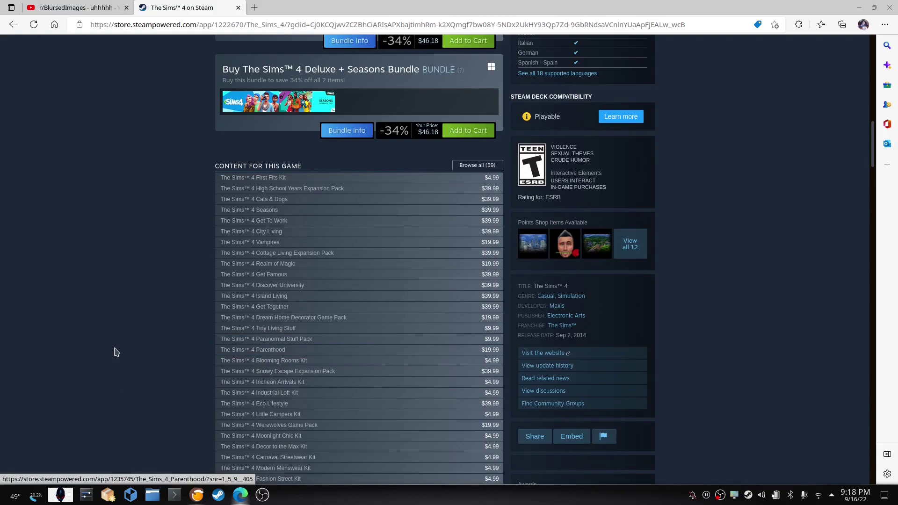
pyautogui.scroll(-1, 167, 325)
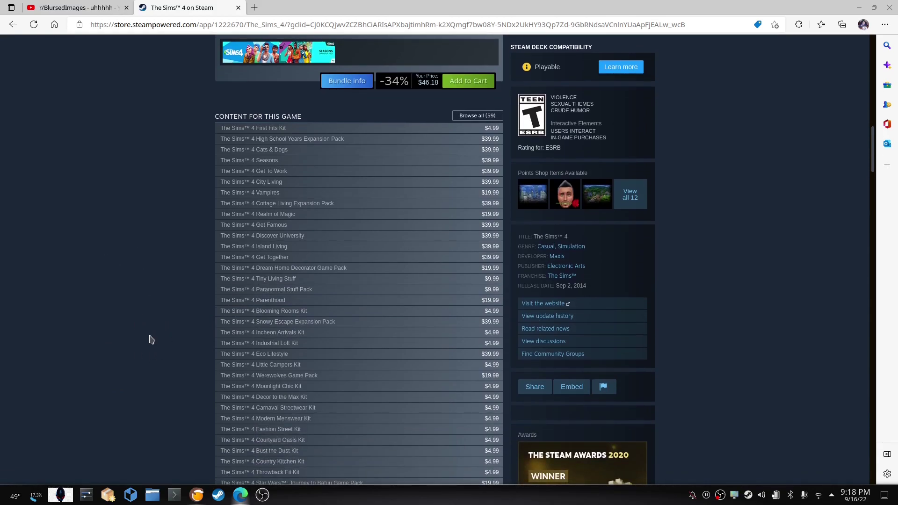
pyautogui.scroll(-1, 149, 339)
pyautogui.scroll(-1, 149, 340)
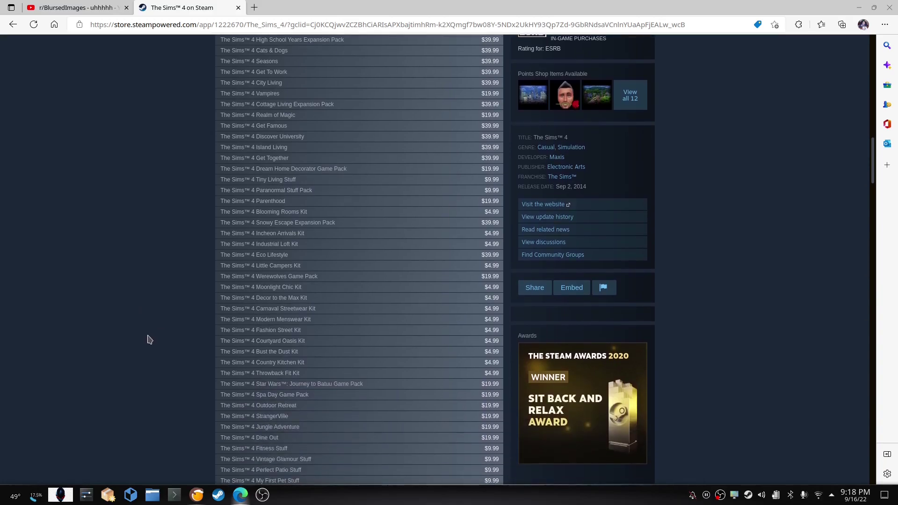
pyautogui.scroll(-1, 149, 339)
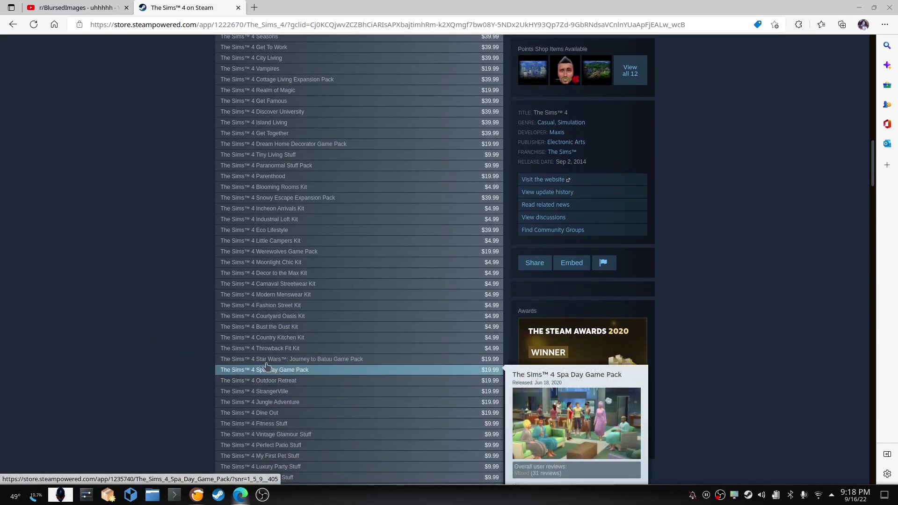
pyautogui.scroll(-1, 148, 361)
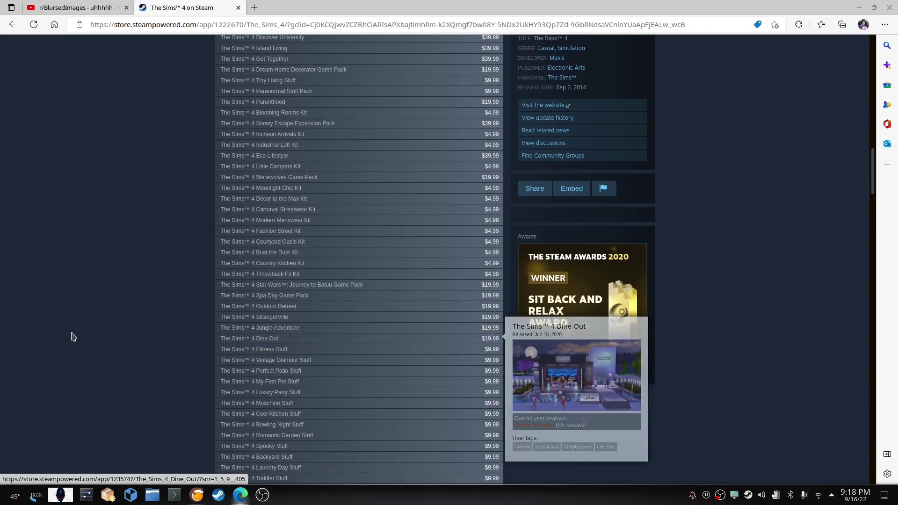
pyautogui.scroll(-1, 53, 358)
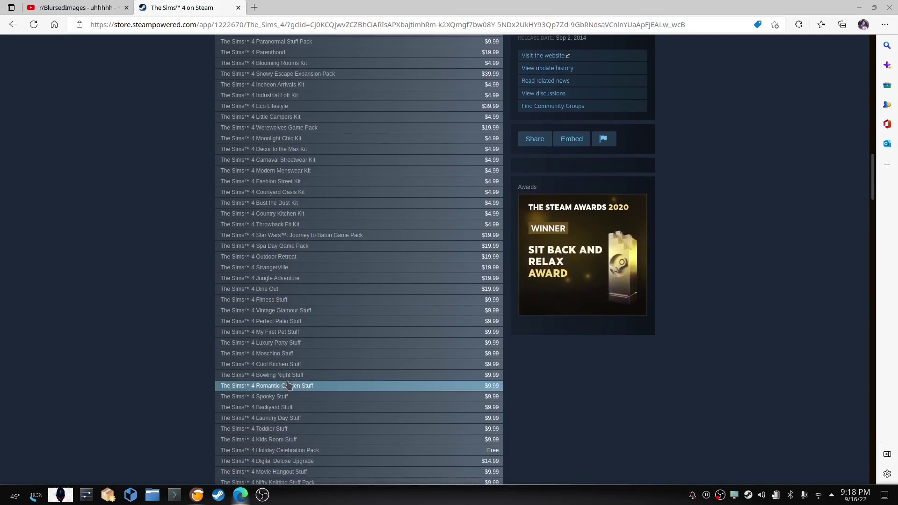
pyautogui.scroll(-1, 197, 395)
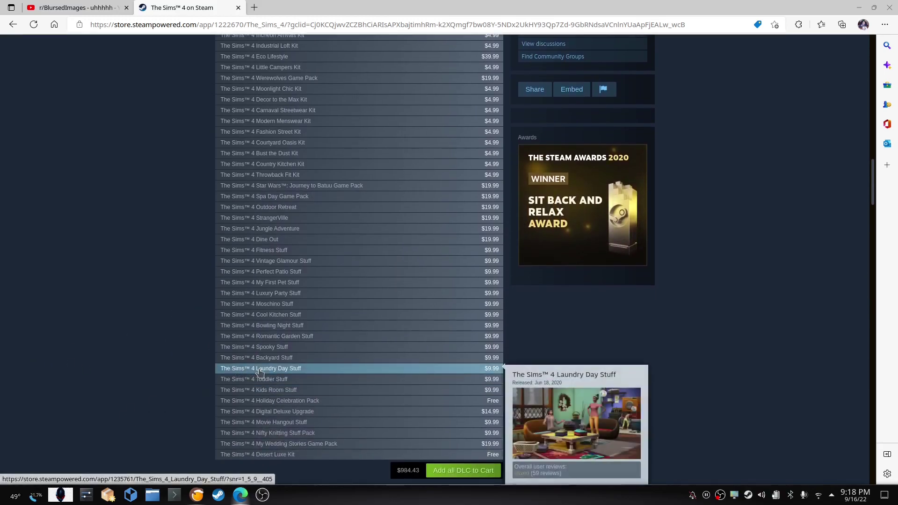
pyautogui.scroll(3, 39, 341)
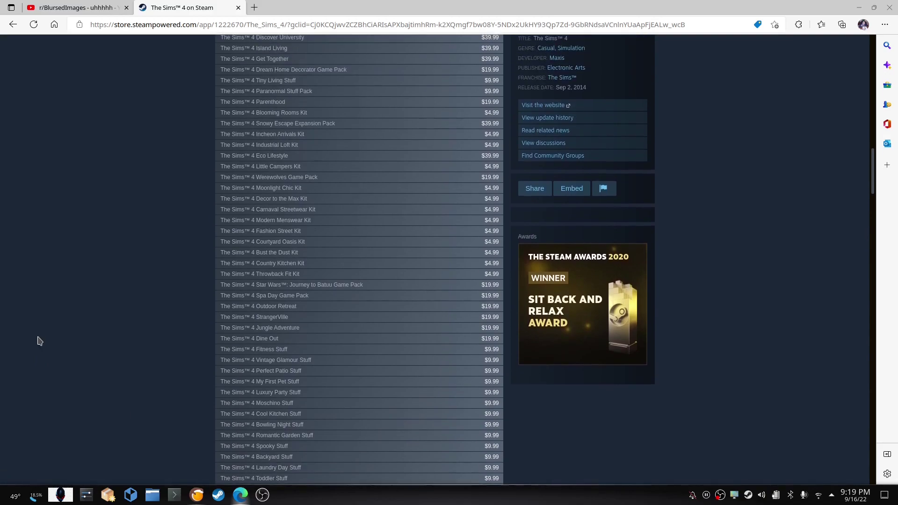
pyautogui.scroll(3, 39, 341)
pyautogui.scroll(3, 39, 341)
pyautogui.scroll(3, 40, 341)
pyautogui.scroll(3, 40, 341)
pyautogui.scroll(1, 40, 341)
pyautogui.scroll(-1, 39, 341)
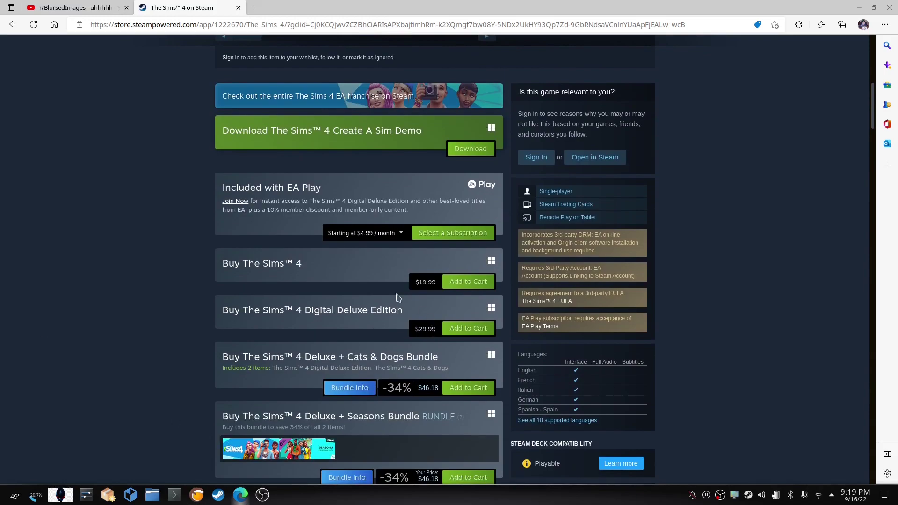
pyautogui.scroll(2, 115, 323)
pyautogui.scroll(1, 116, 322)
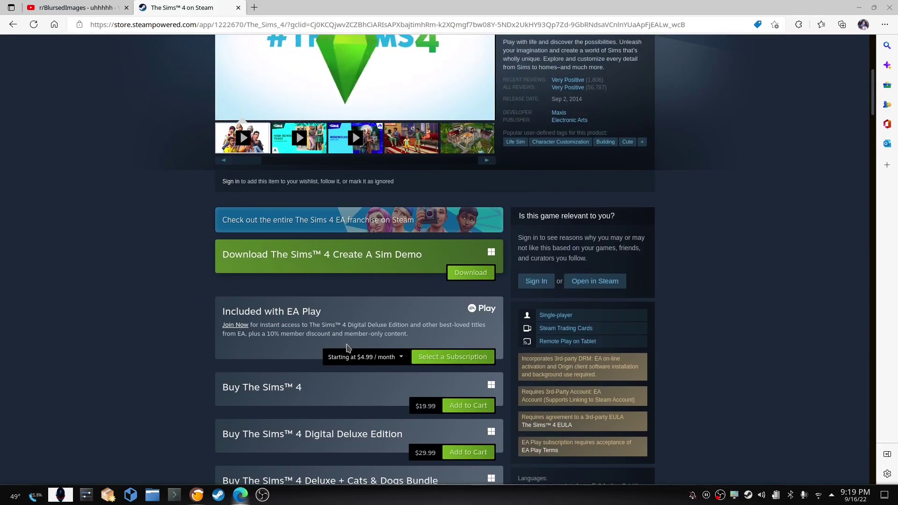
pyautogui.scroll(-1, 191, 384)
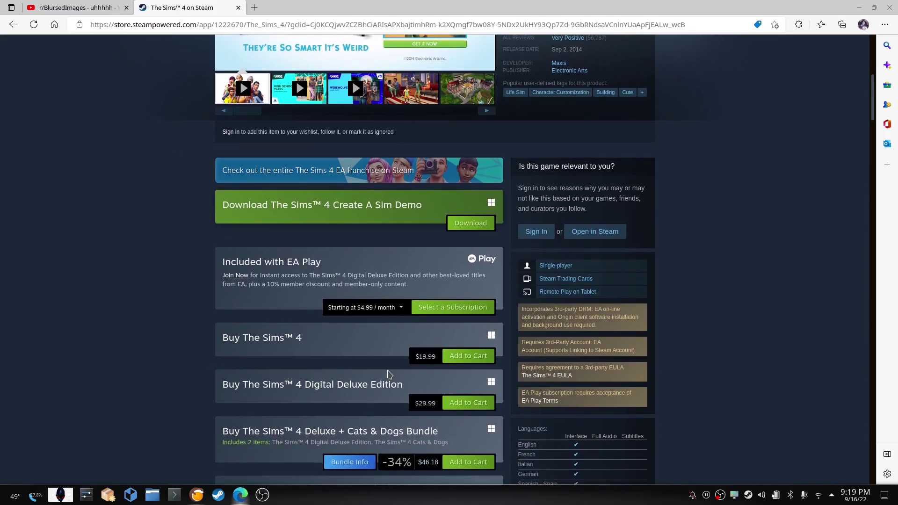
pyautogui.scroll(-3, 96, 359)
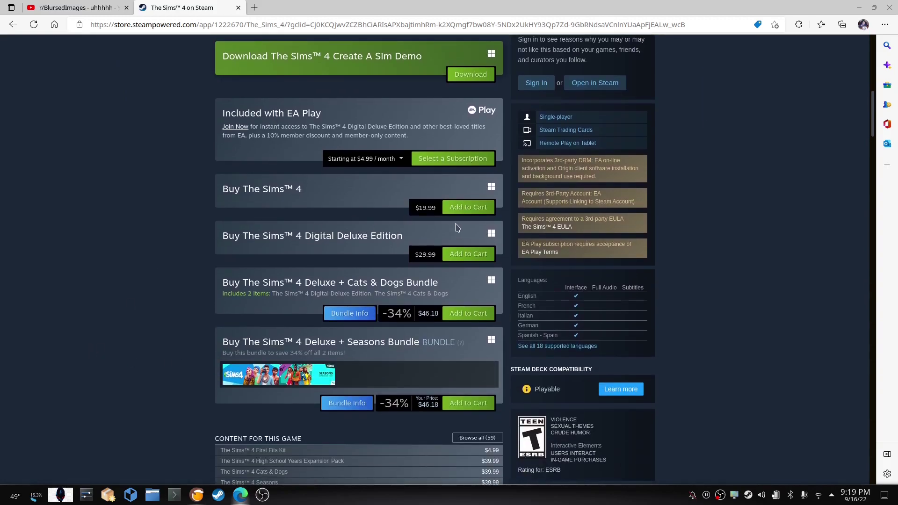
pyautogui.scroll(-5, 27, 366)
pyautogui.scroll(-3, 386, 203)
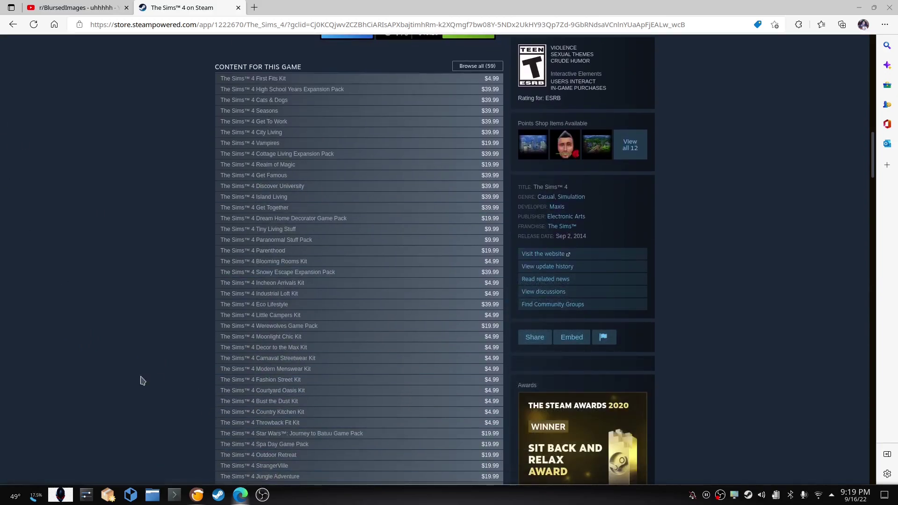
pyautogui.scroll(1, 138, 383)
pyautogui.scroll(4, 138, 383)
pyautogui.scroll(3, 139, 384)
pyautogui.scroll(2, 137, 385)
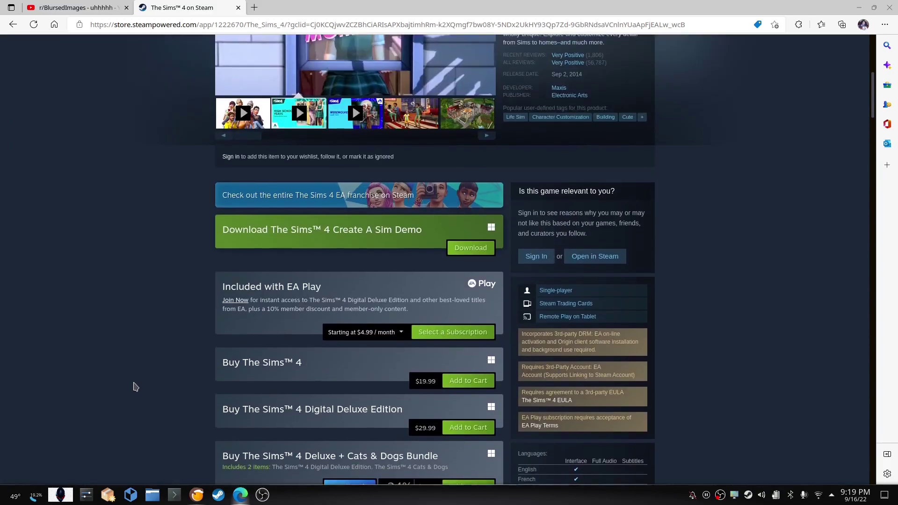
pyautogui.scroll(3, 135, 386)
pyautogui.scroll(3, 136, 387)
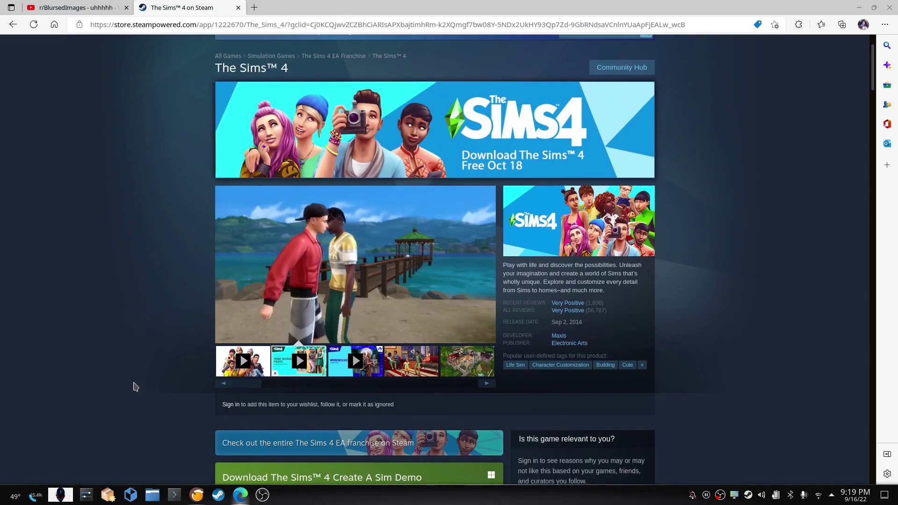
# Try launching The Sims 4 from Lutris and dismiss the game-not-installed error.
pyautogui.click(197, 495)
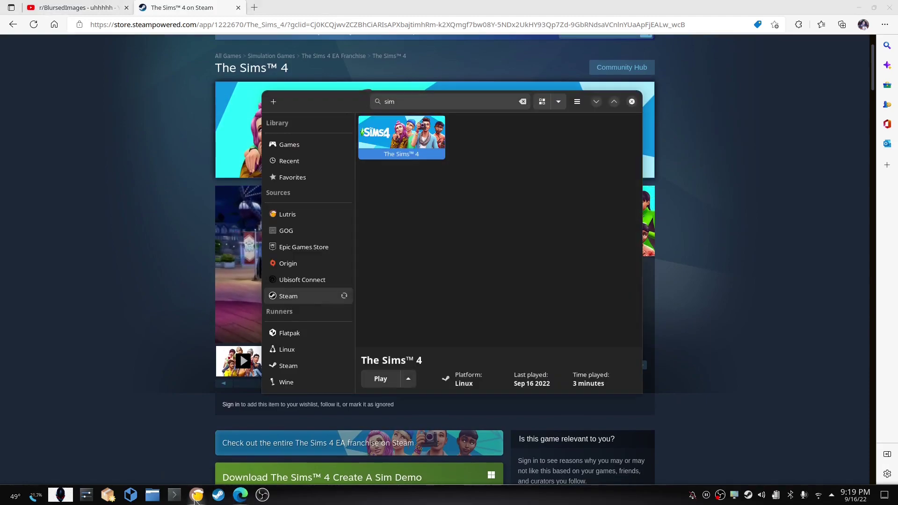
pyautogui.click(379, 379)
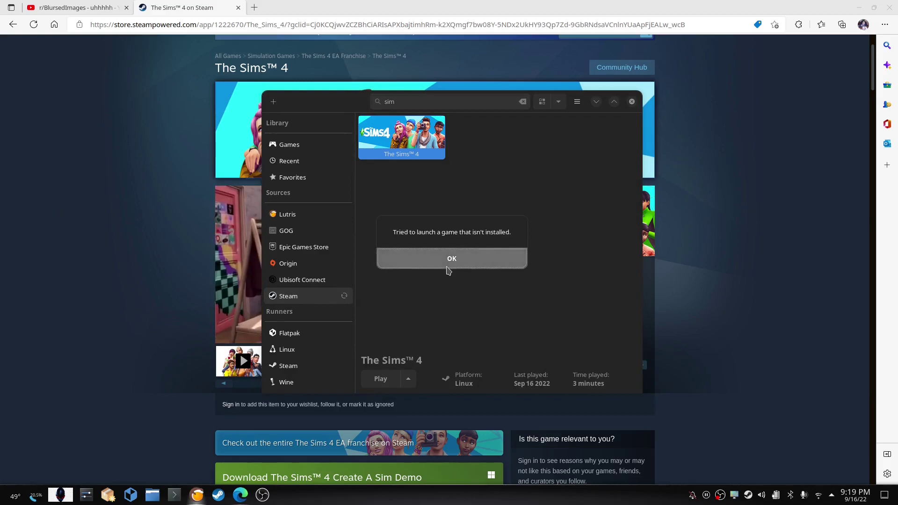
pyautogui.click(449, 261)
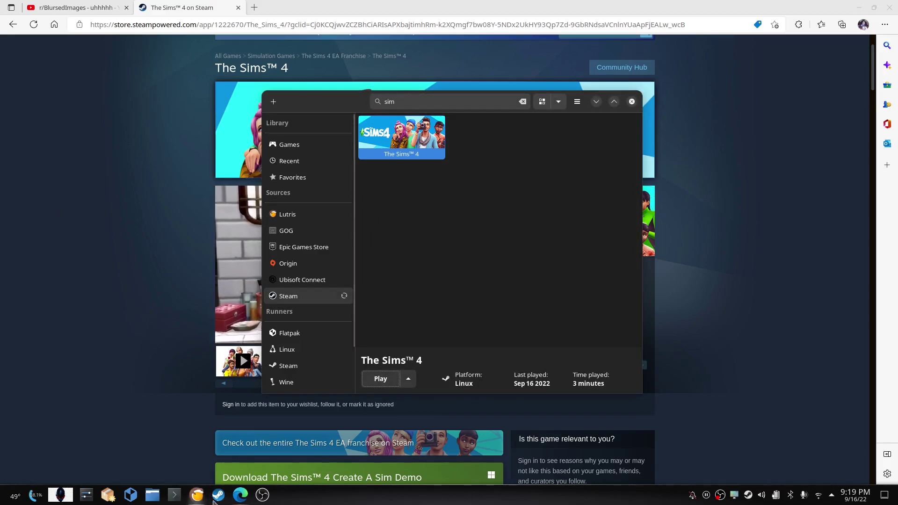
pyautogui.moveTo(218, 495)
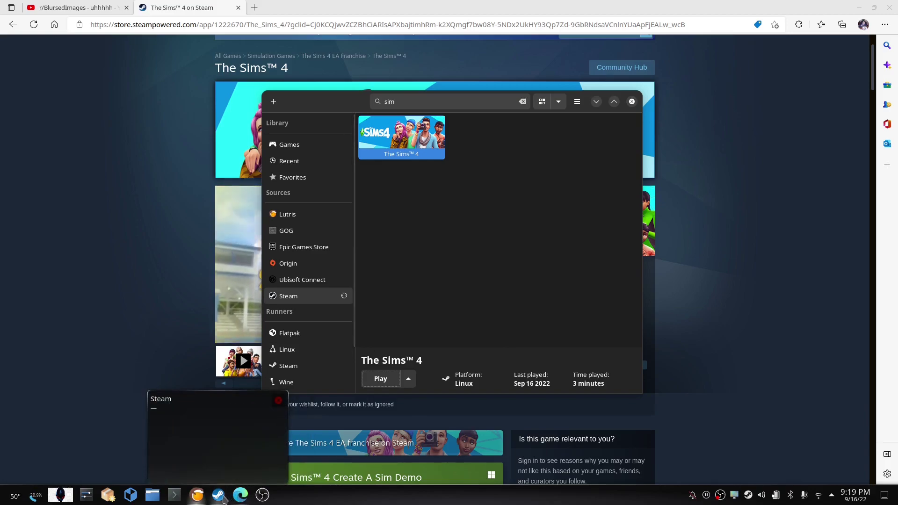
# Close the Steam library, exit Steam from its tray icon, and minimise Edge.
pyautogui.click(218, 495)
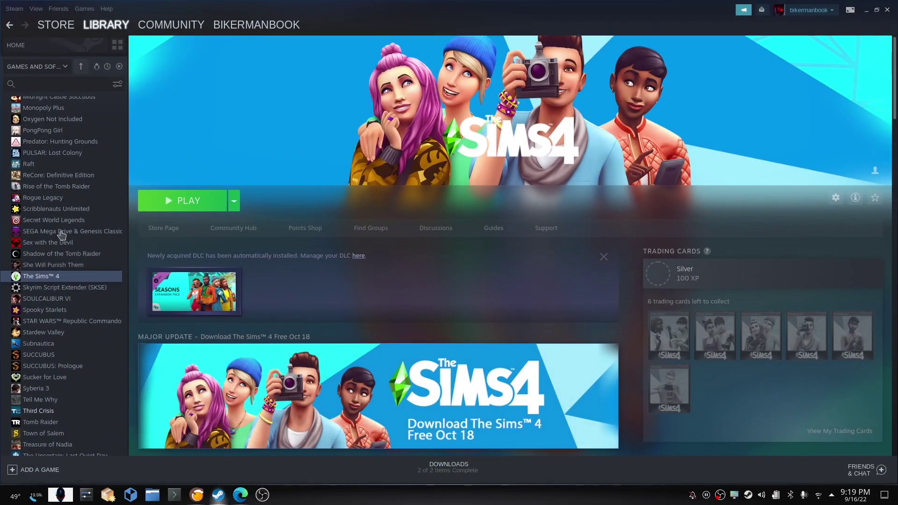
pyautogui.click(889, 12)
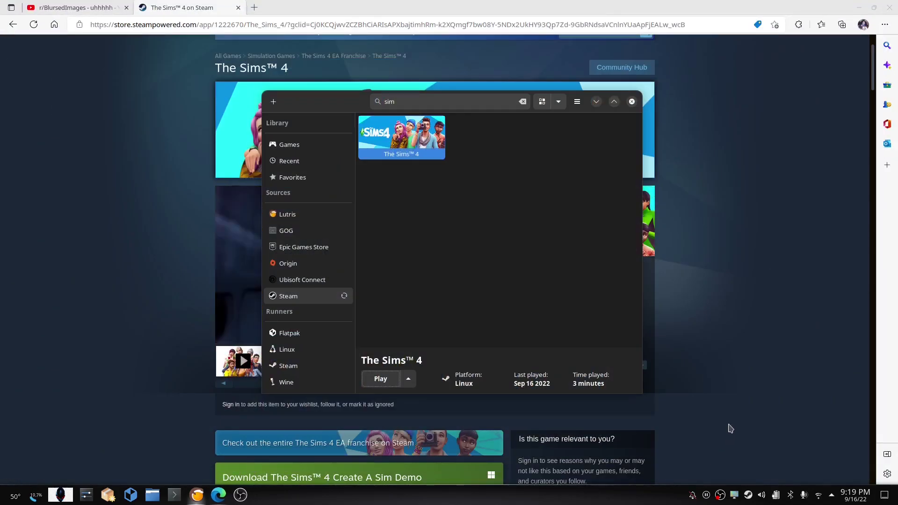
pyautogui.rightClick(748, 495)
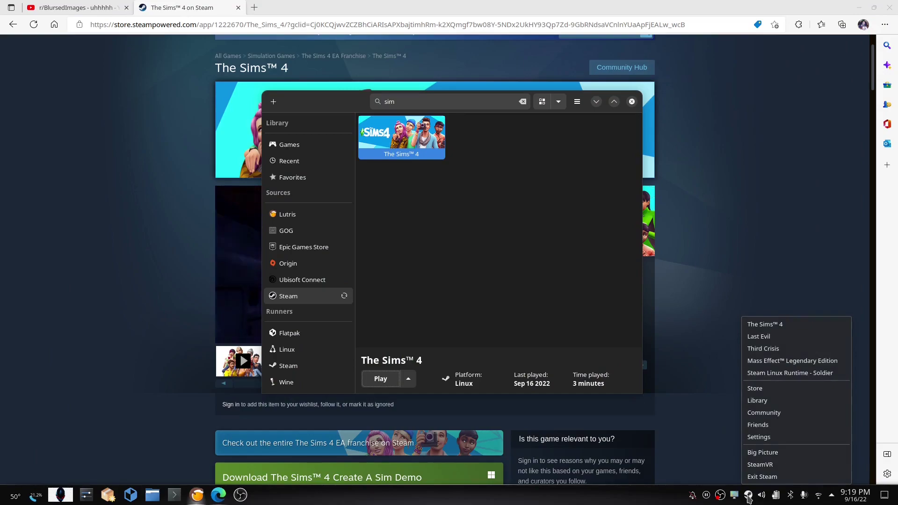
pyautogui.click(762, 477)
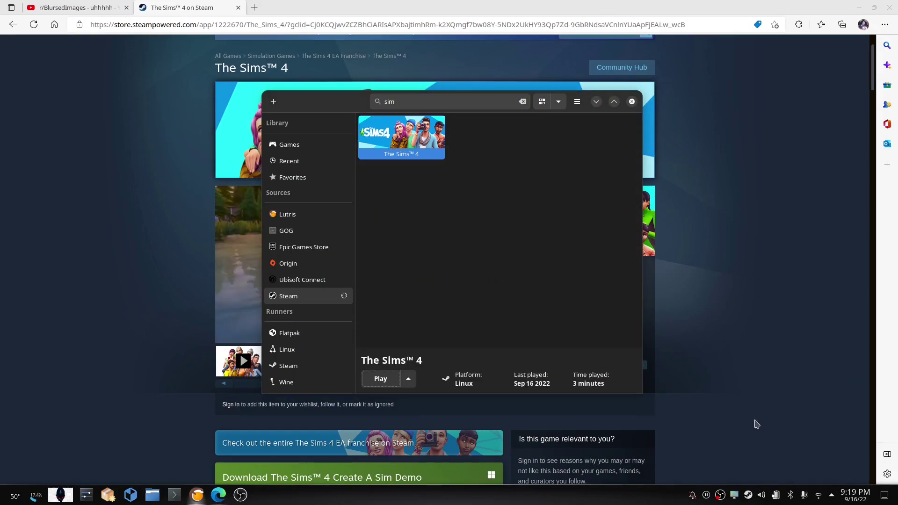
pyautogui.click(859, 8)
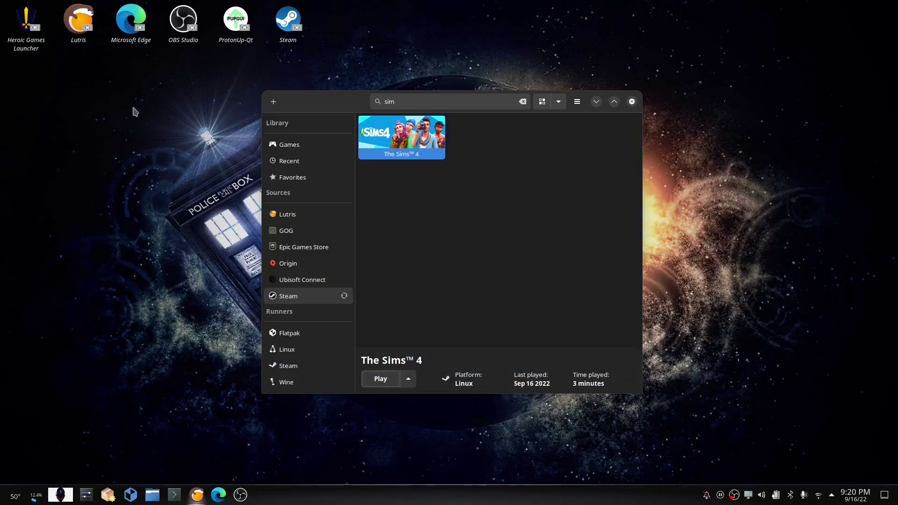
# Relaunch Steam, retry The Sims 4, then refresh the Steam source and select The Sims 4.
pyautogui.doubleClick(298, 16)
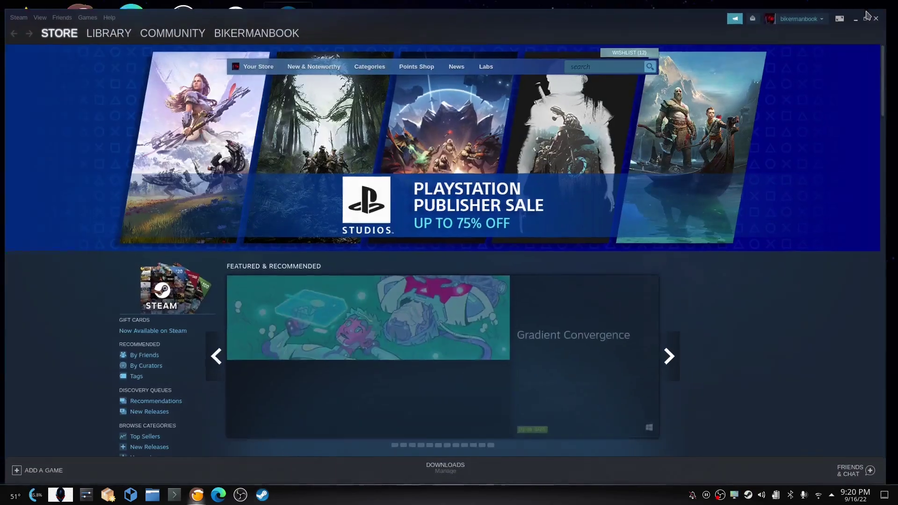
pyautogui.click(868, 12)
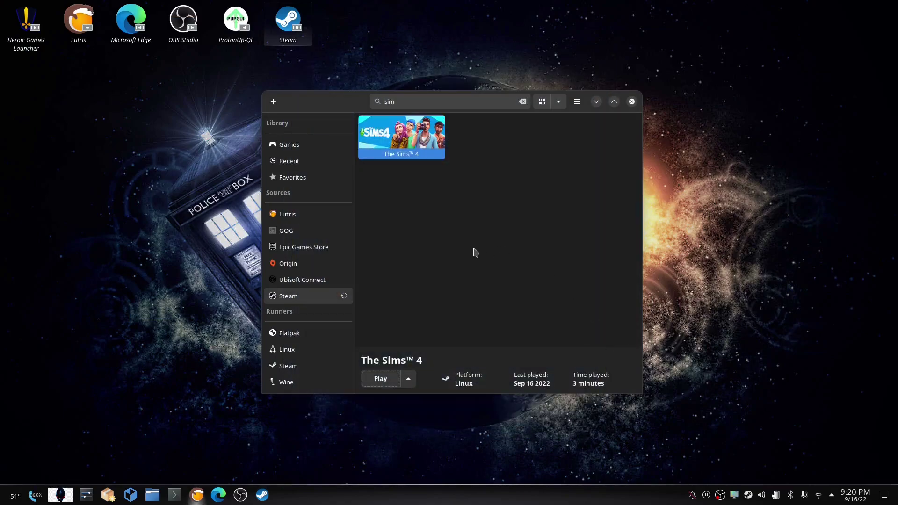
pyautogui.click(380, 379)
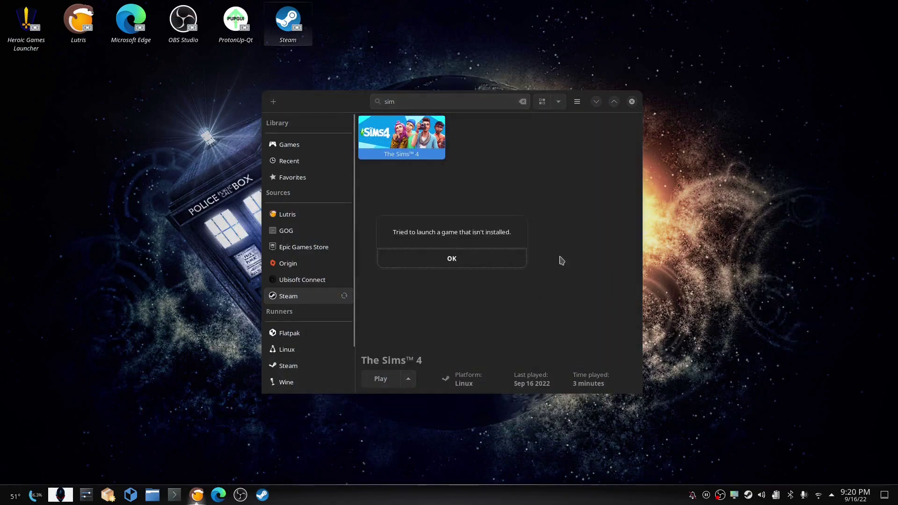
pyautogui.click(510, 264)
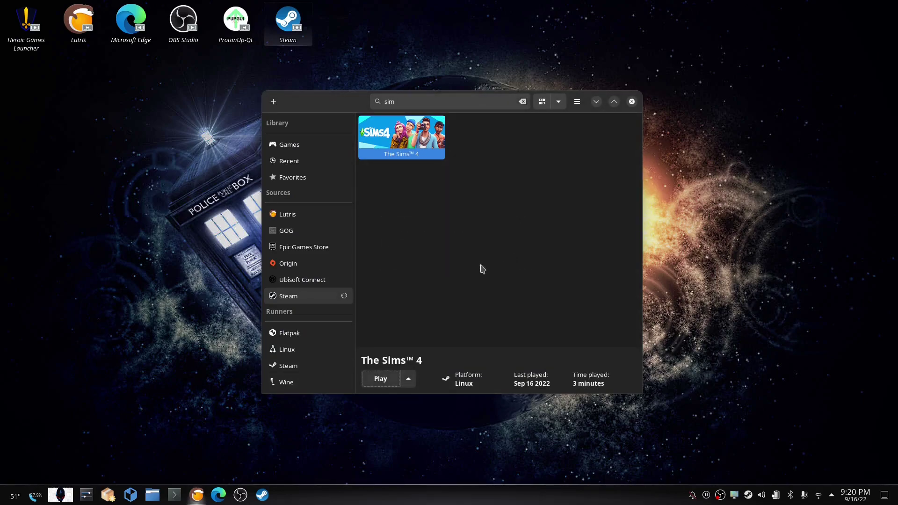
pyautogui.click(344, 296)
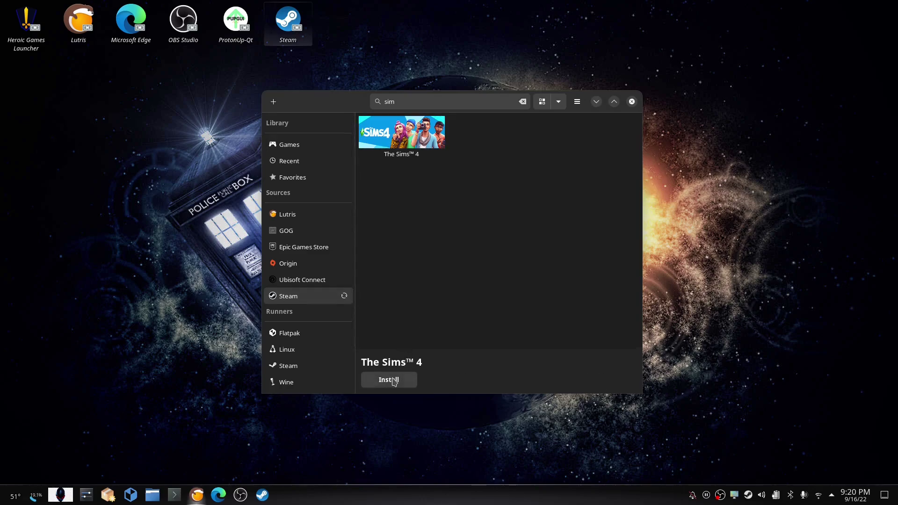
pyautogui.click(402, 137)
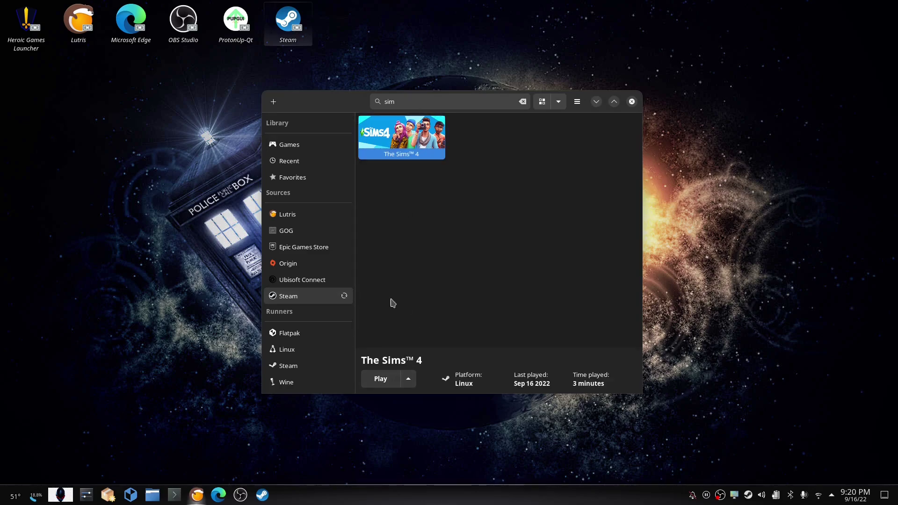
# Launch The Sims 4 and dismiss the Kids Room Stuff, Seasons and Sims Delivery Express pop-ups.
pyautogui.click(380, 379)
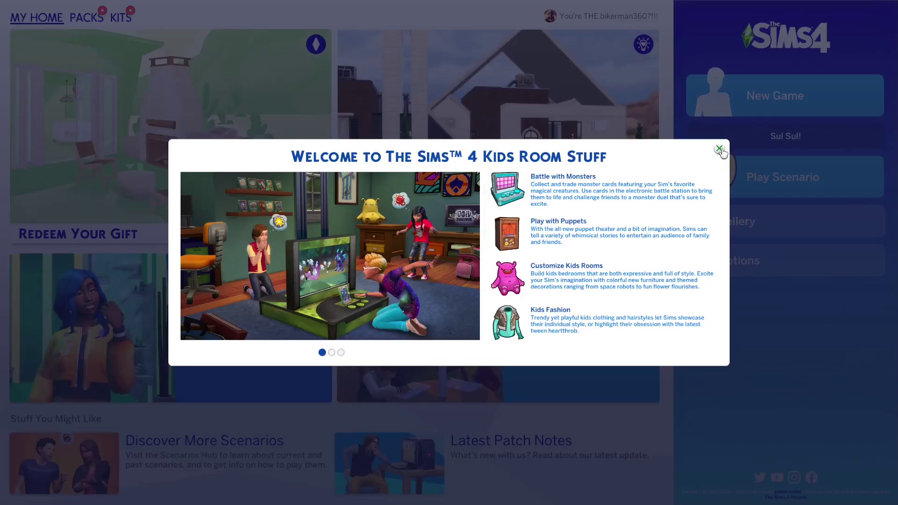
pyautogui.click(721, 150)
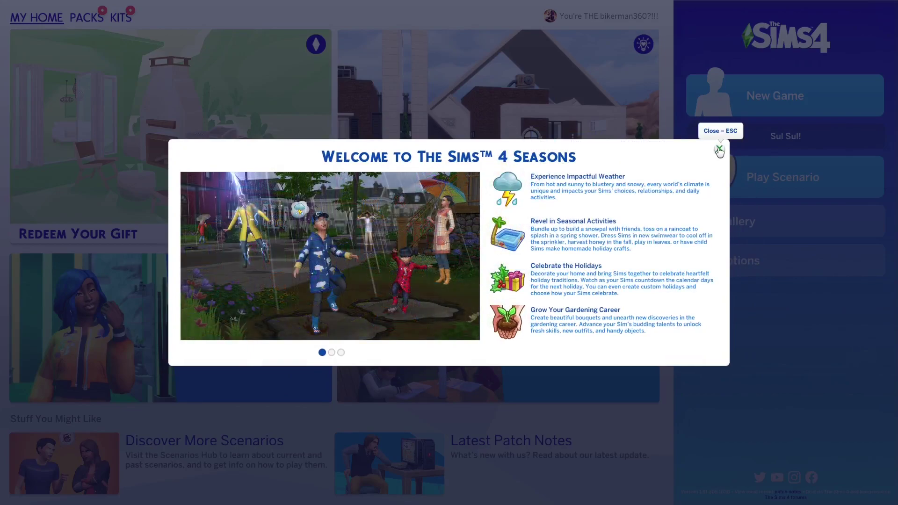
pyautogui.click(721, 151)
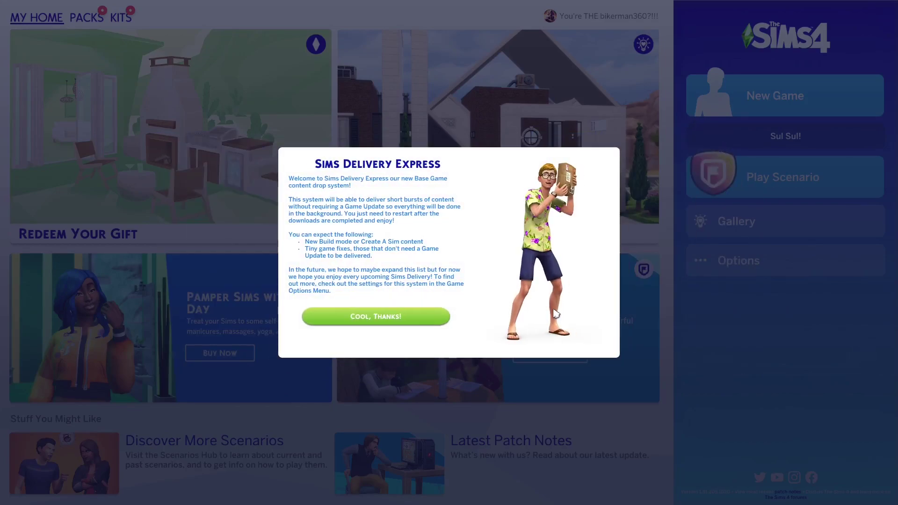
pyautogui.click(413, 317)
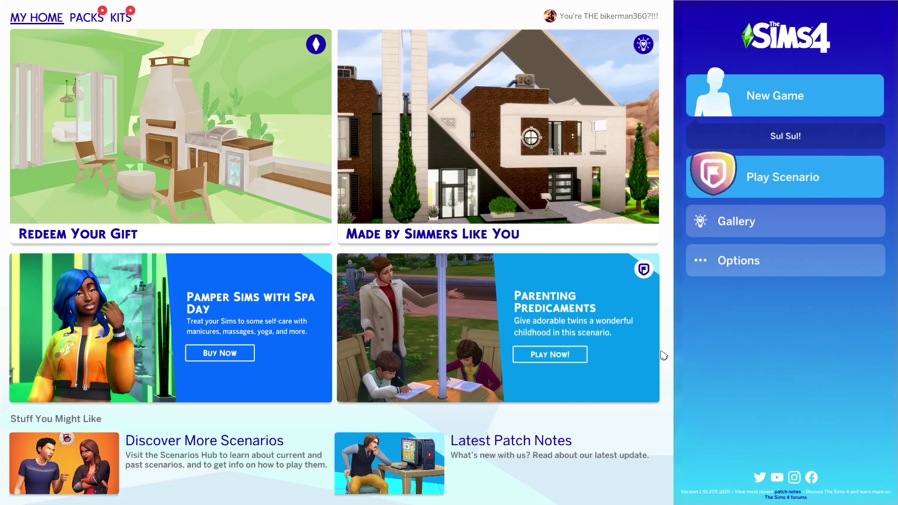
# Go to Options > Game Options and show the Other category.
pyautogui.click(699, 256)
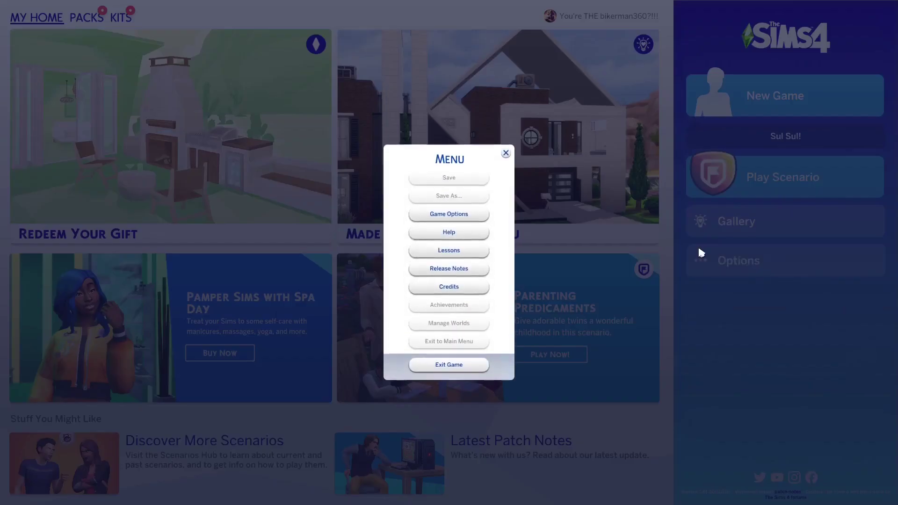
pyautogui.click(469, 220)
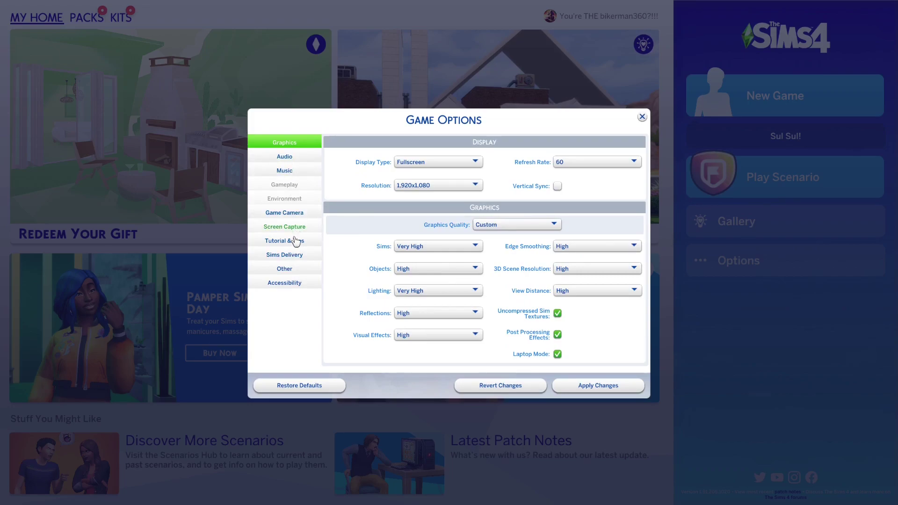
pyautogui.click(284, 269)
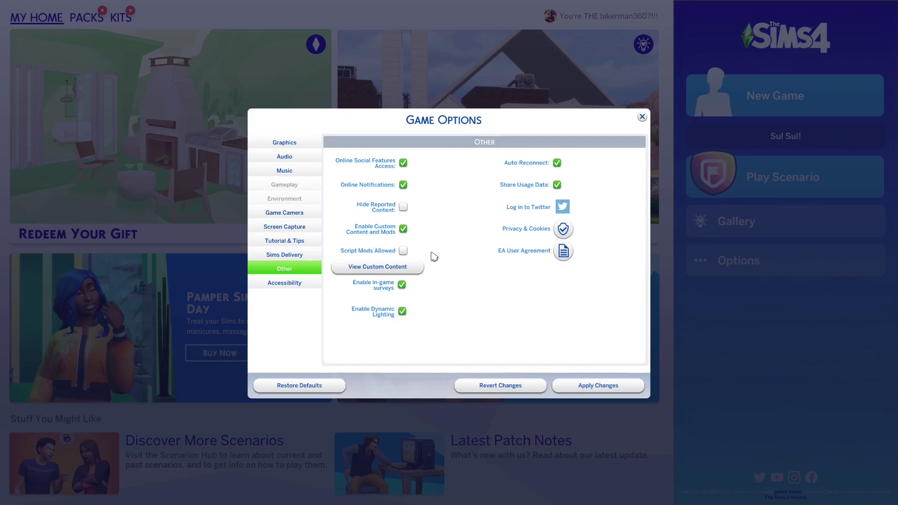
# Enable Script Mods Allowed and Hide Reported Content, review the mods list, and apply.
pyautogui.click(403, 251)
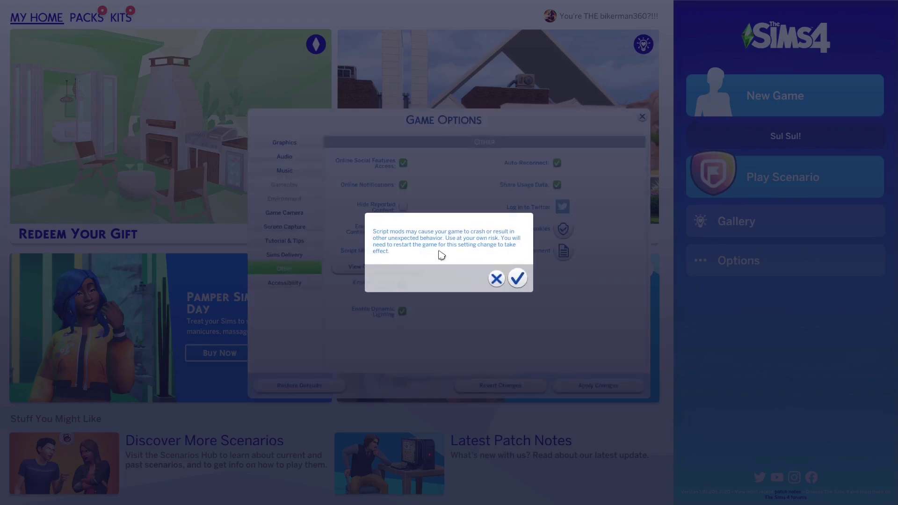
pyautogui.click(517, 279)
pyautogui.click(413, 273)
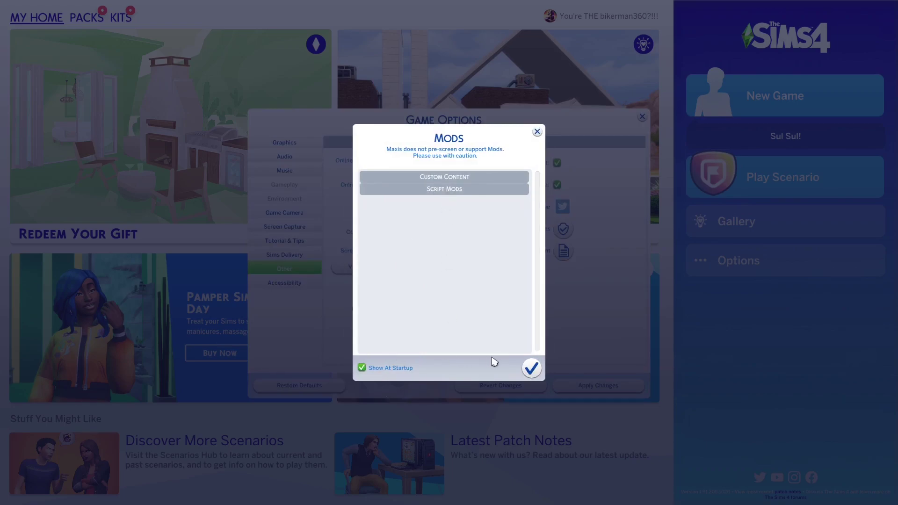
pyautogui.click(530, 368)
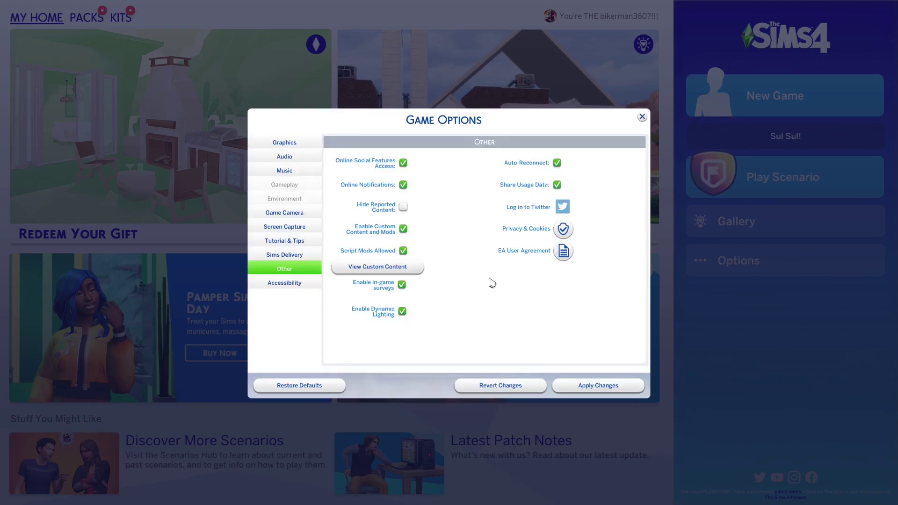
pyautogui.click(598, 385)
pyautogui.click(403, 208)
pyautogui.click(598, 386)
# Close Game Options and the game menu, then reopen and close the menu again.
pyautogui.click(643, 118)
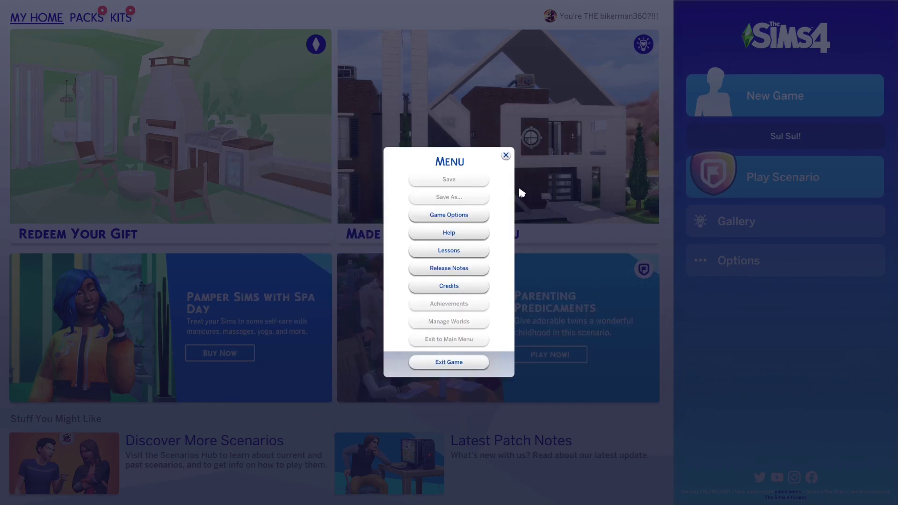
pyautogui.click(506, 156)
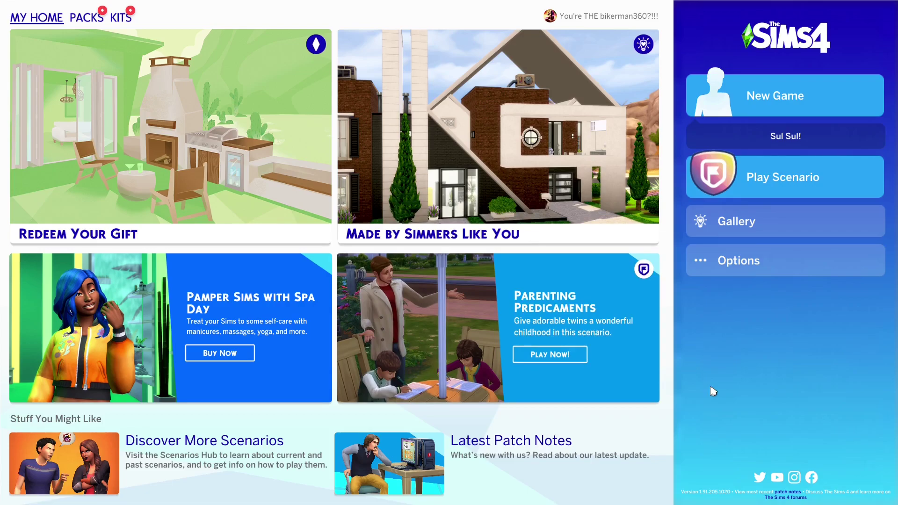
pyautogui.click(718, 264)
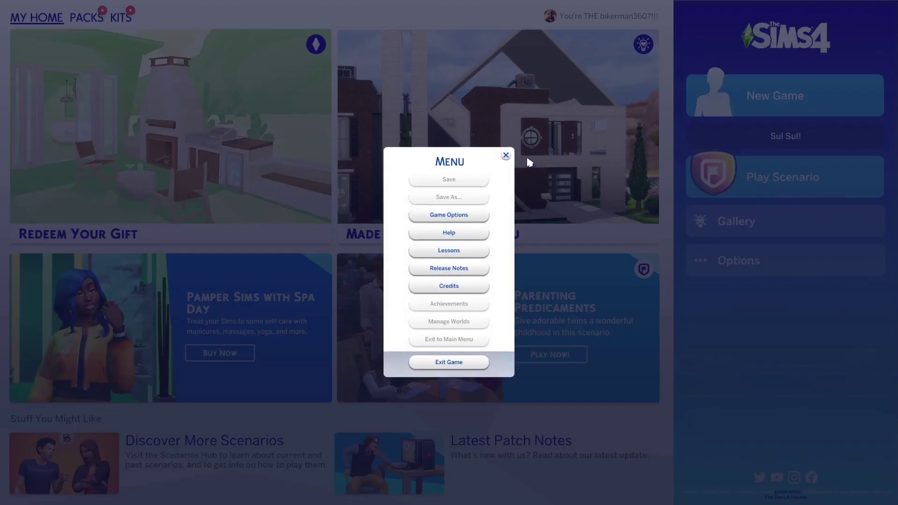
pyautogui.click(506, 154)
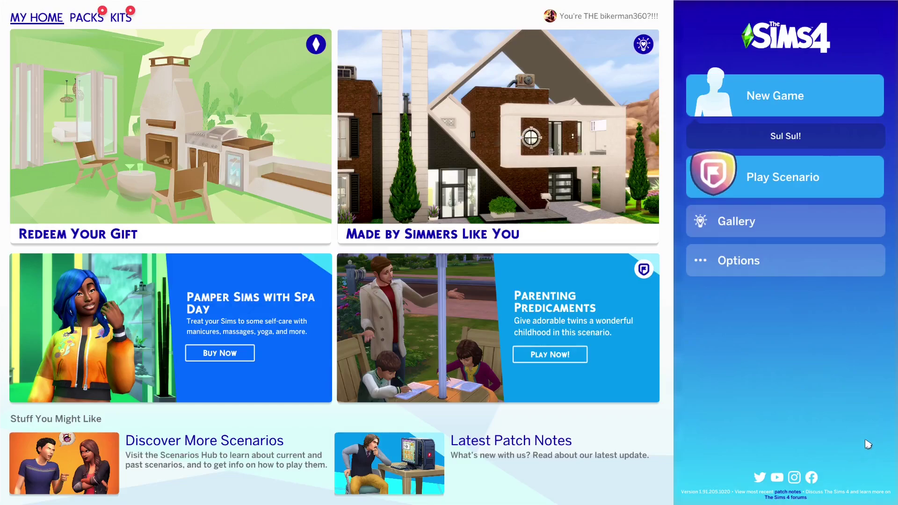